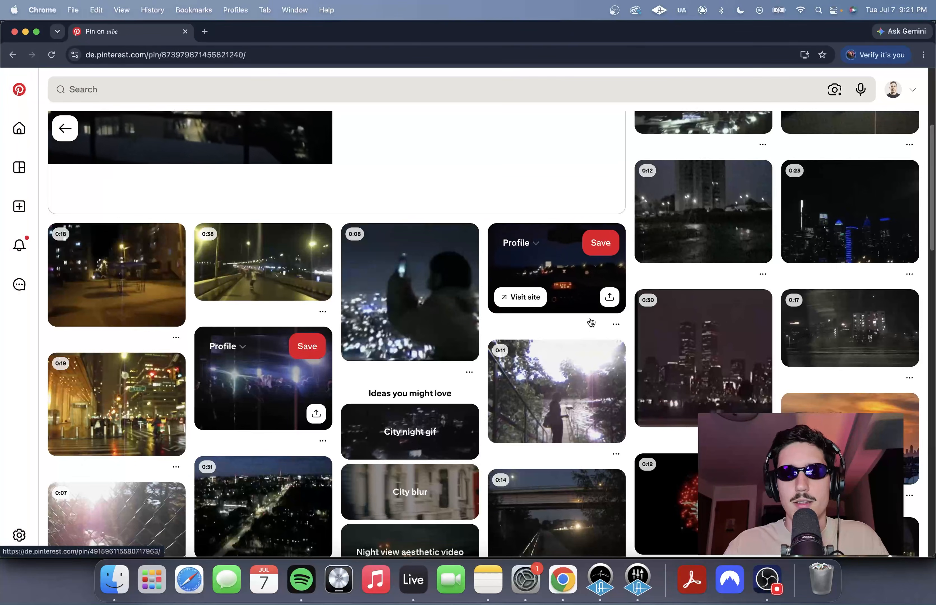
- Switch from the Pinterest pins to Ableton Live and select the first Serum 2 clip on track 7
scroll(551, 322, "up", 5)
scroll(533, 323, "down", 1)
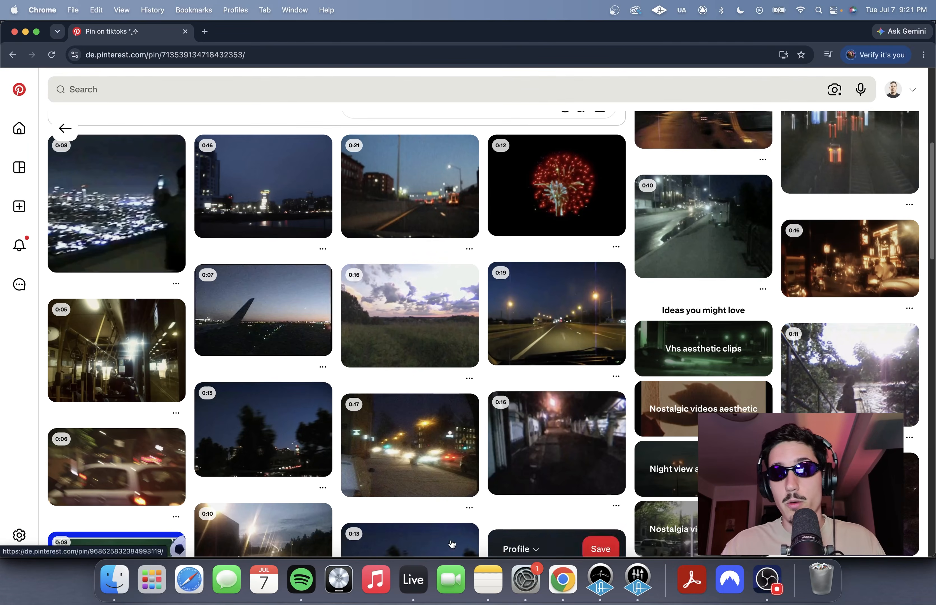
left_click(414, 580)
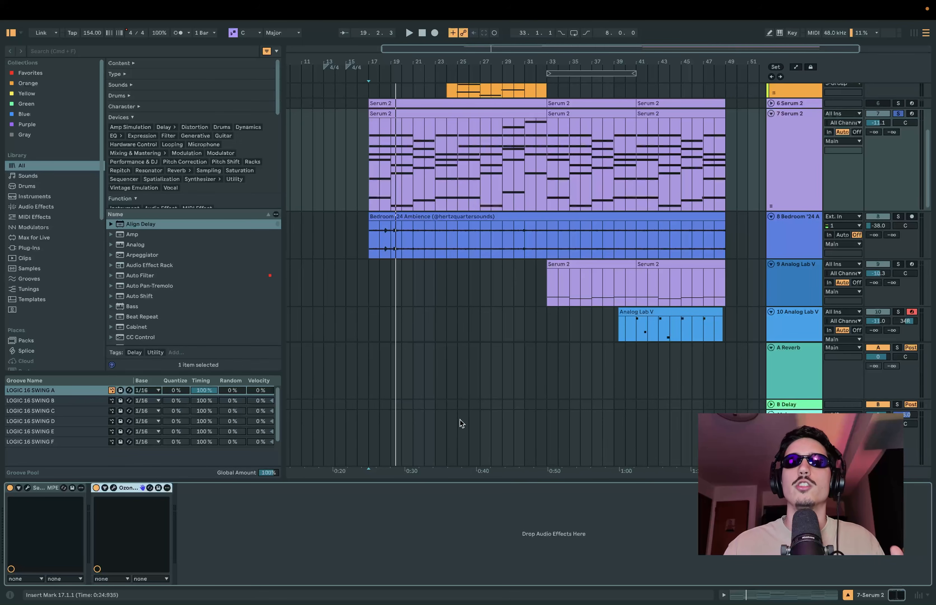
left_click(400, 113)
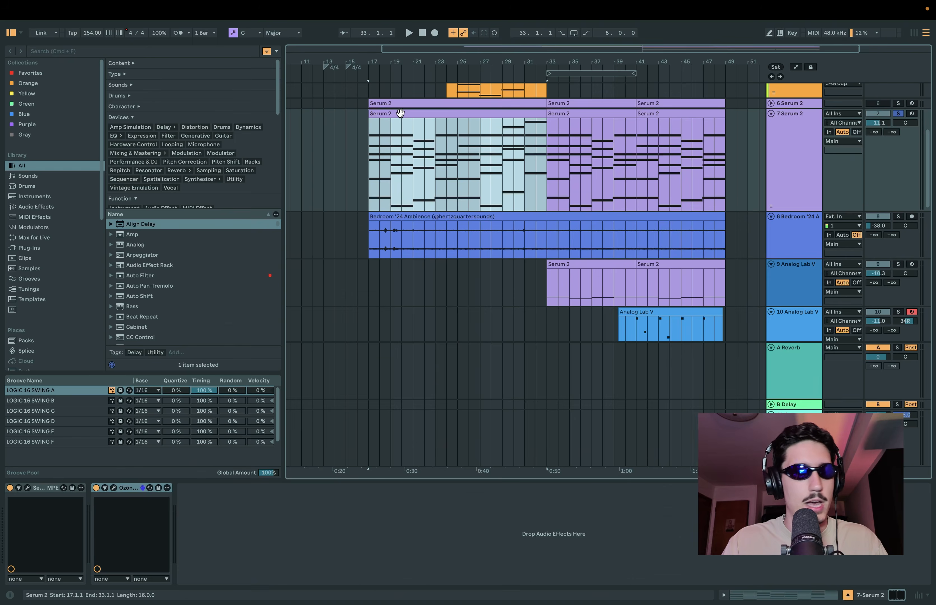
- Play the chord clip with the Init patch and move the Serum 2 window up so all of it is in view
left_click_drag(250, 213, 293, 223)
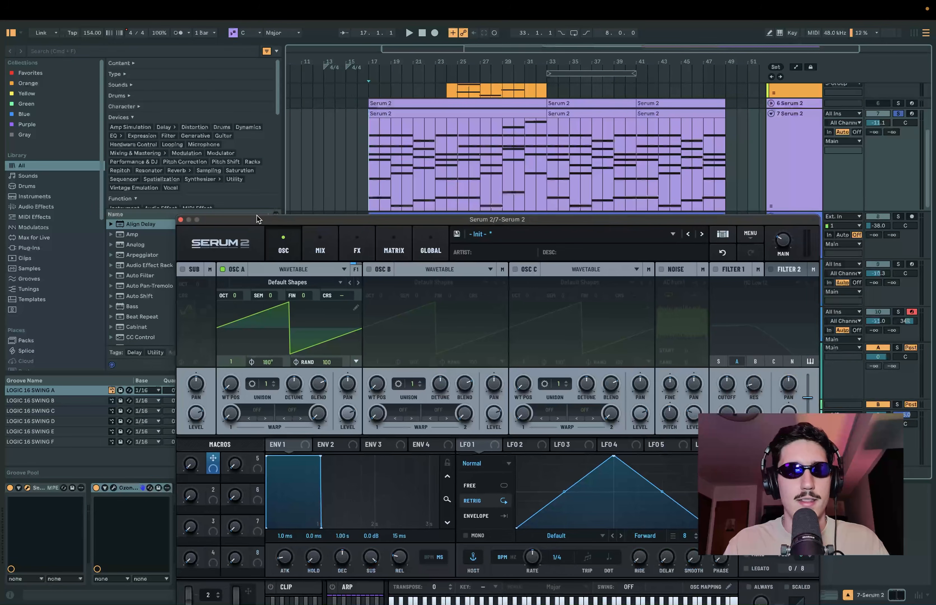
key("space")
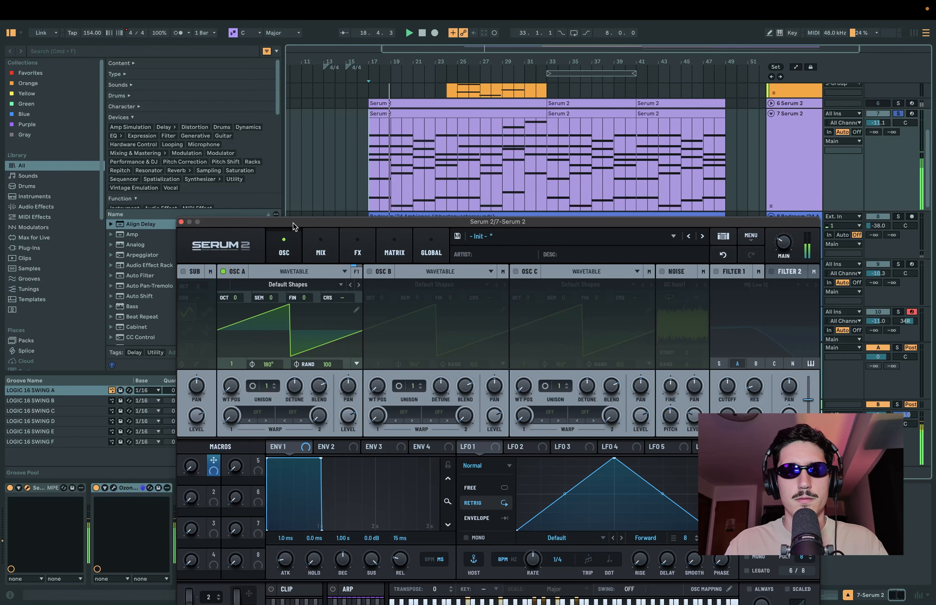
left_click_drag(294, 223, 276, 52)
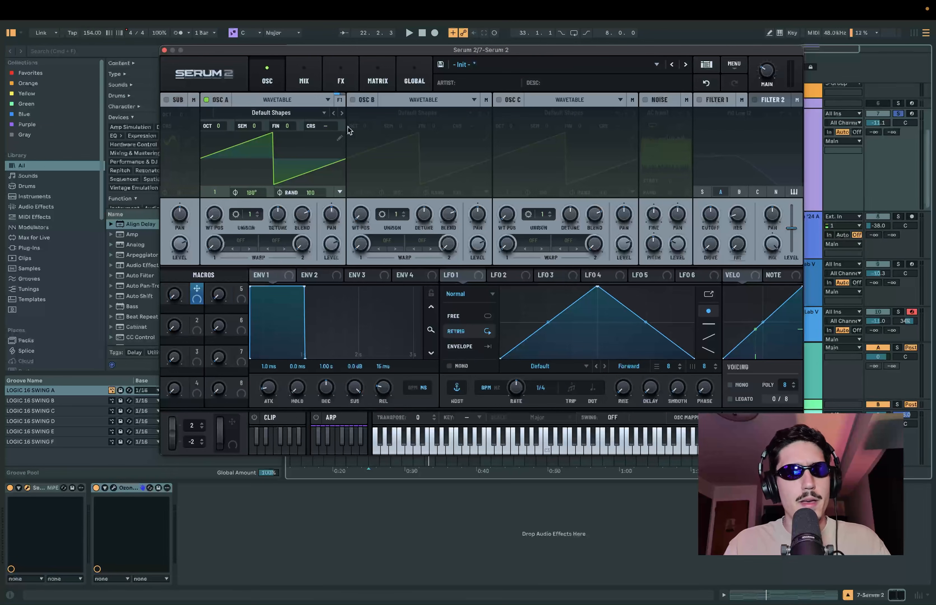
- Set oscillator A's Default Shapes wavetable position to 2 for a sine wave and audition the chords
left_click(290, 112)
left_click(249, 181)
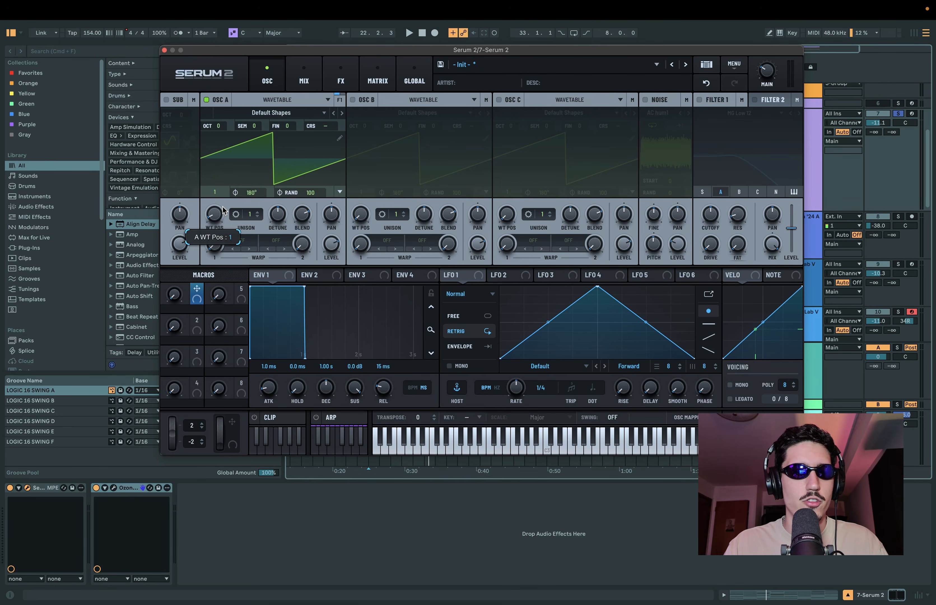
left_click_drag(221, 200, 220, 197)
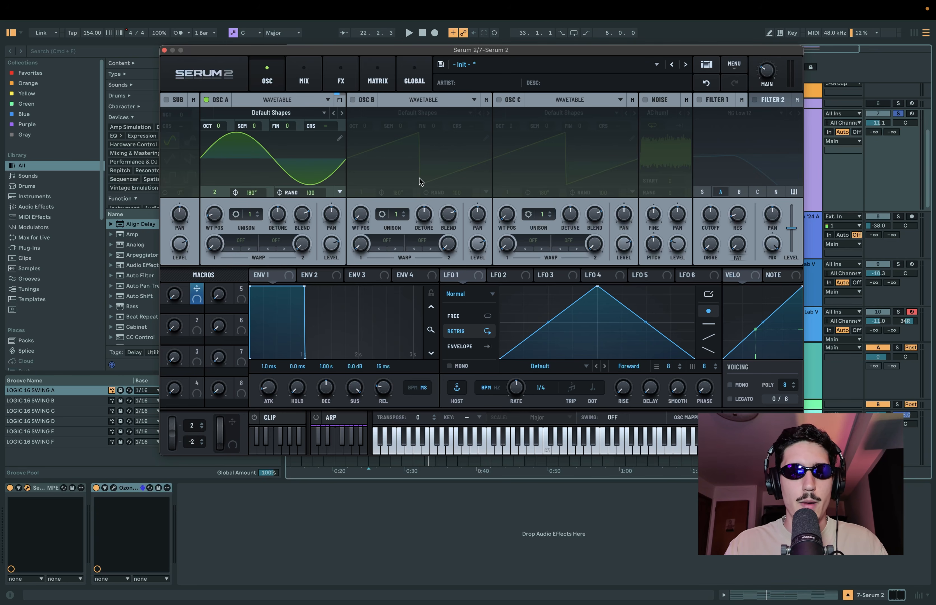
key("space")
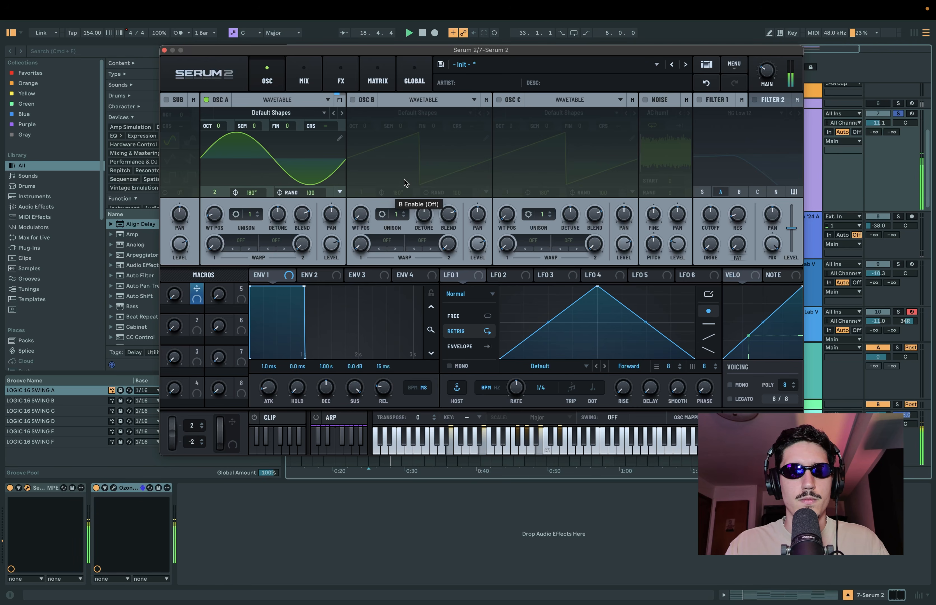
key("space")
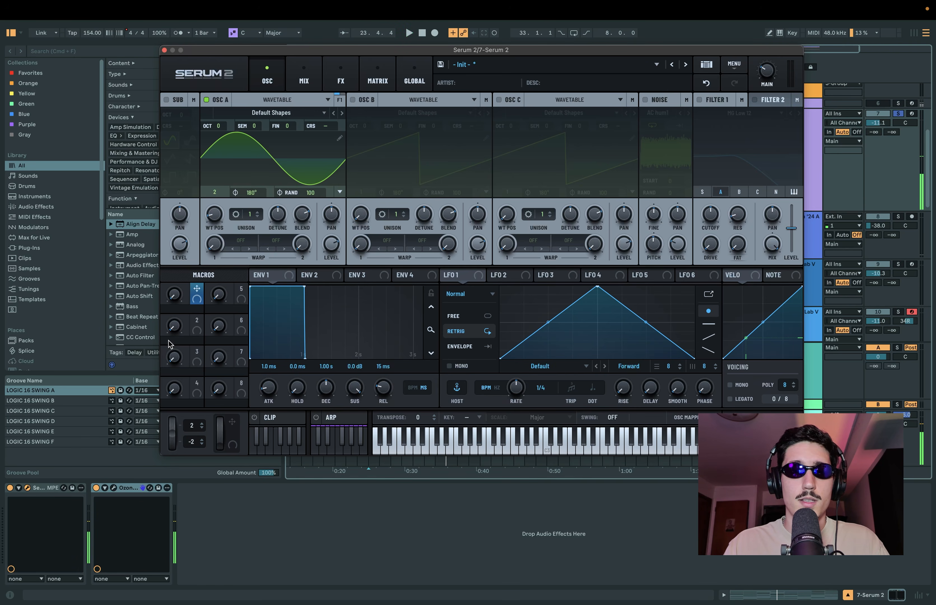
- Inspect the Ozone 10 Imager on track 7 during playback and close it
left_click(115, 488)
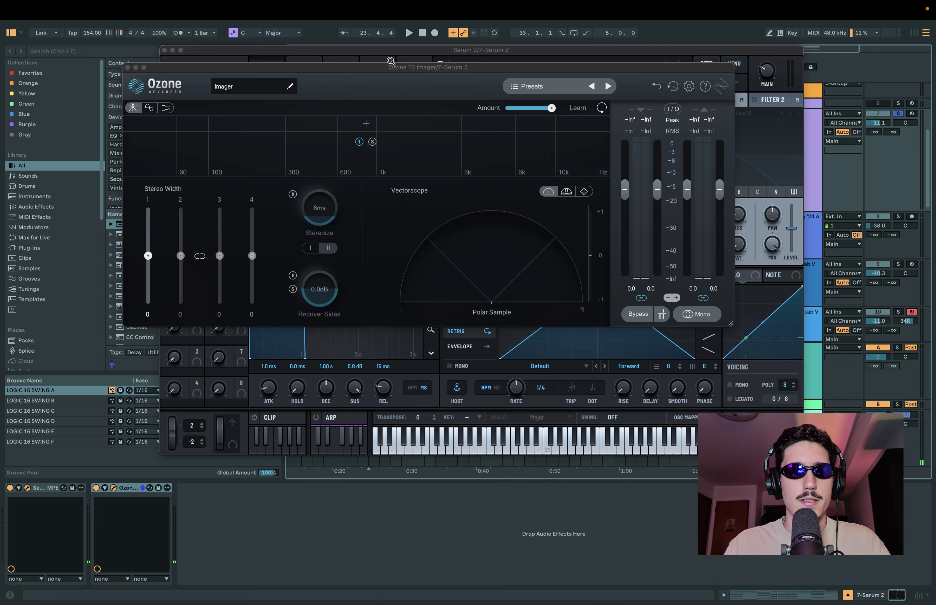
left_click_drag(436, 70, 647, 117)
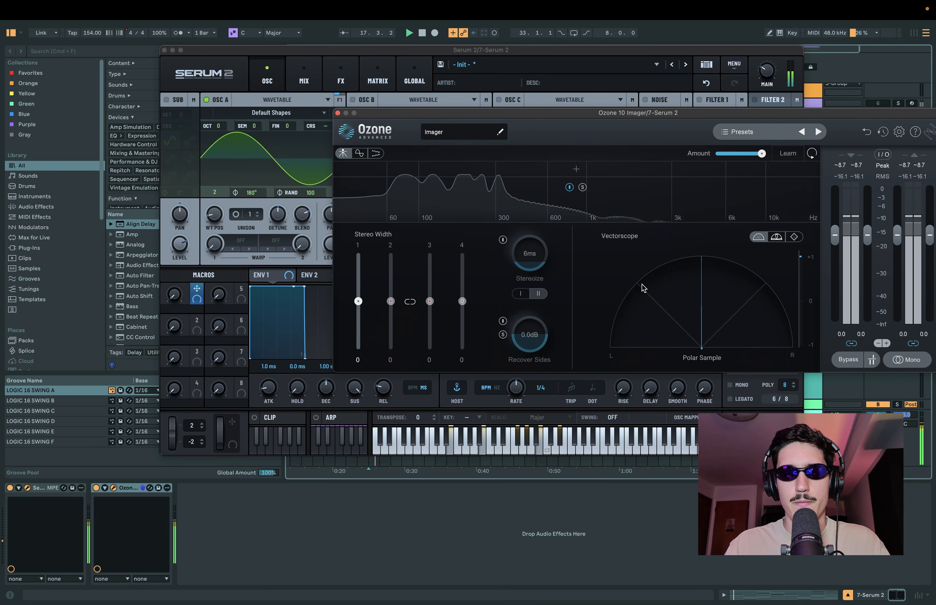
left_click(338, 113)
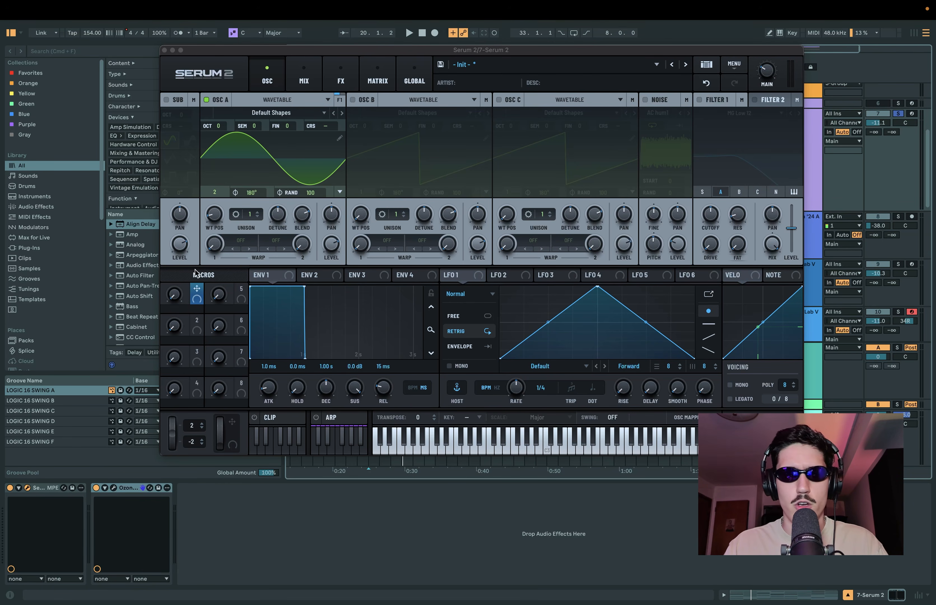
- Shape Envelope 1 with 20 ms attack, 1.20 s decay, -6.1 dB sustain and 175 ms release, and audition it
left_click(271, 391)
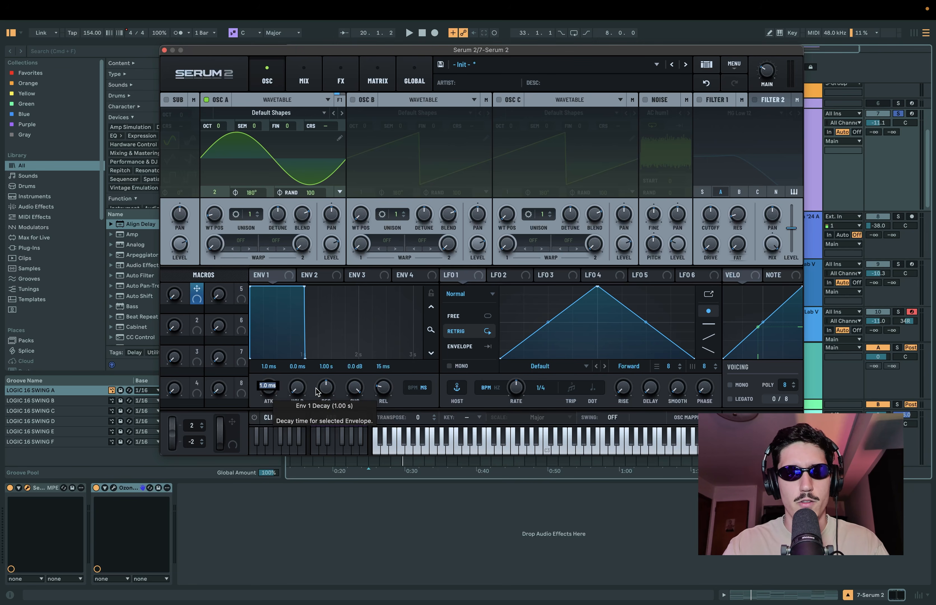
type("20")
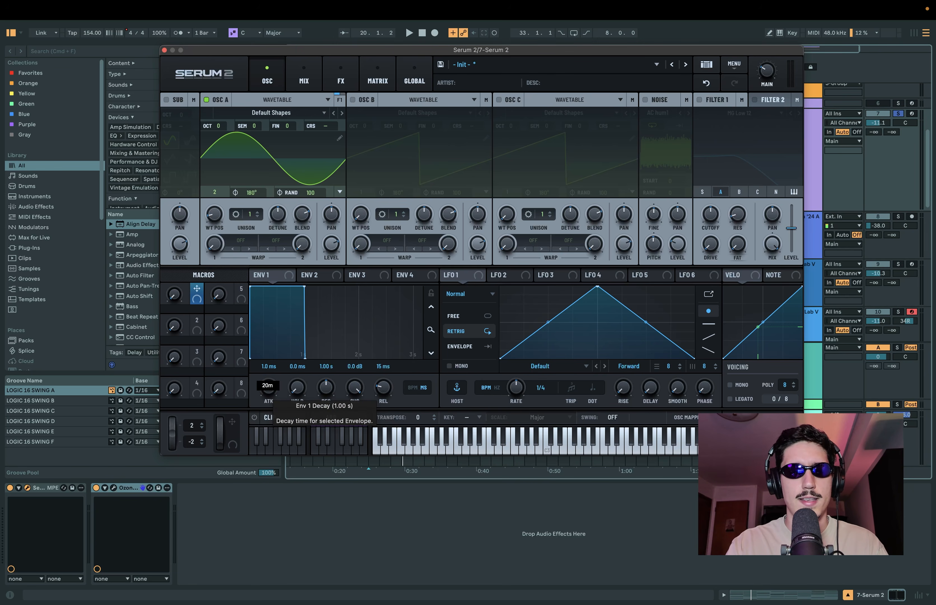
key("Return")
left_click_drag(304, 287, 323, 307)
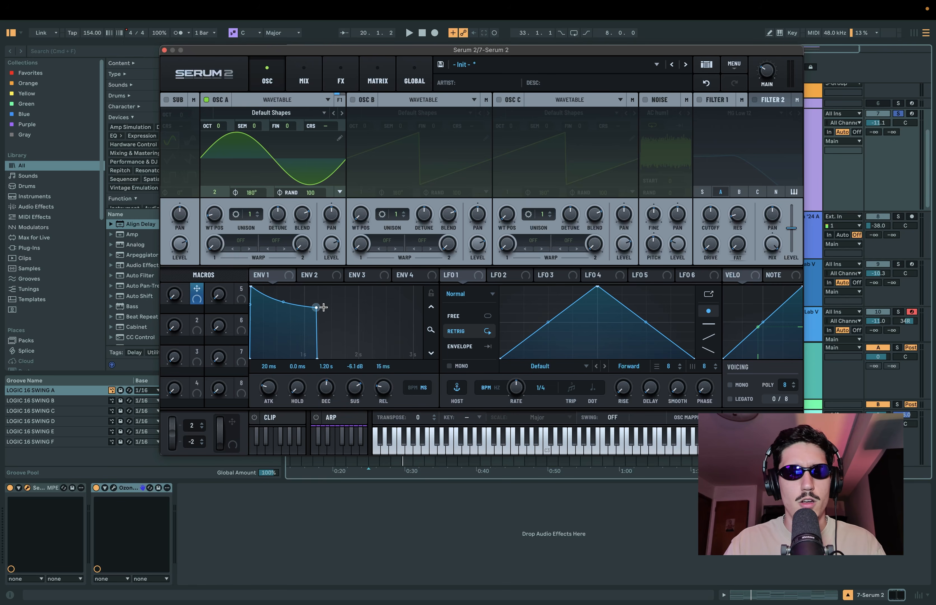
left_click_drag(382, 395, 388, 385)
key("space")
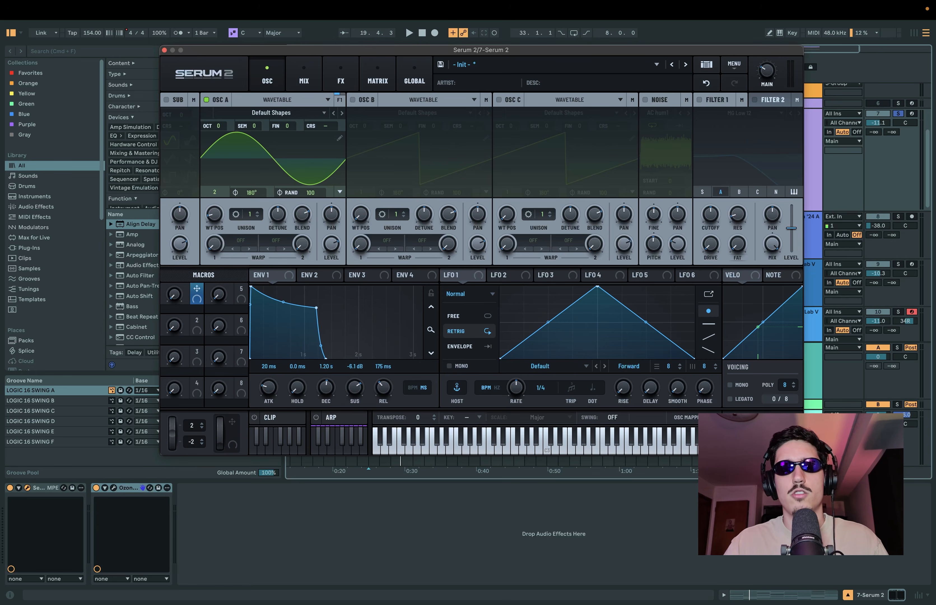
key("space")
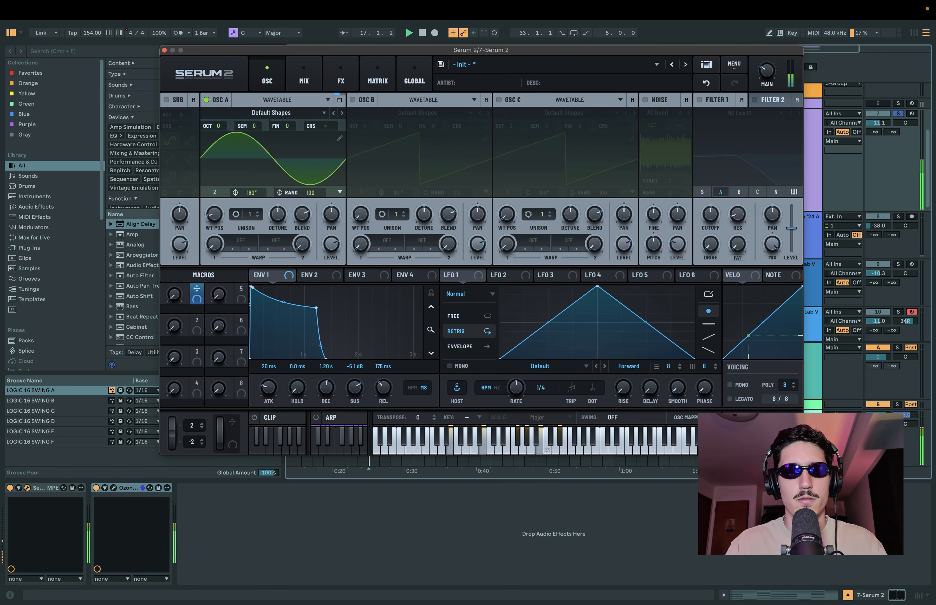
key("space")
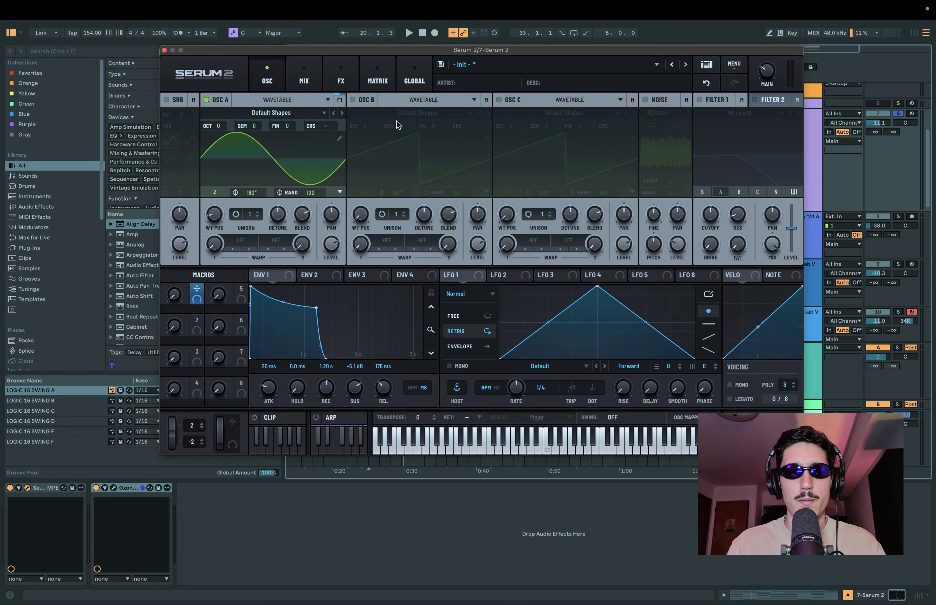
- Enable oscillator B as a Multisample with the factory Elec.Piano Wurli keys and audition it with oscillator A off
left_click(352, 99)
left_click(429, 100)
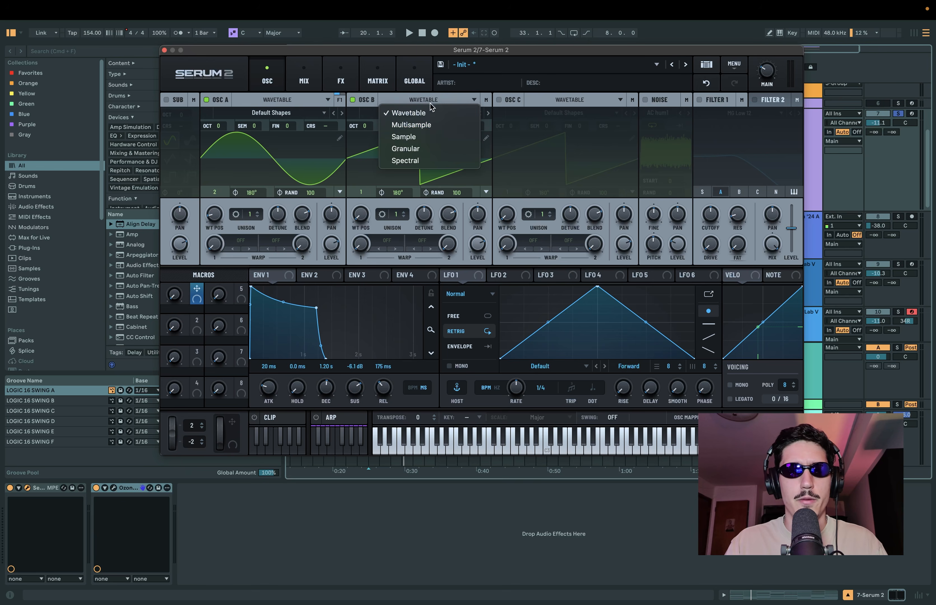
left_click(436, 126)
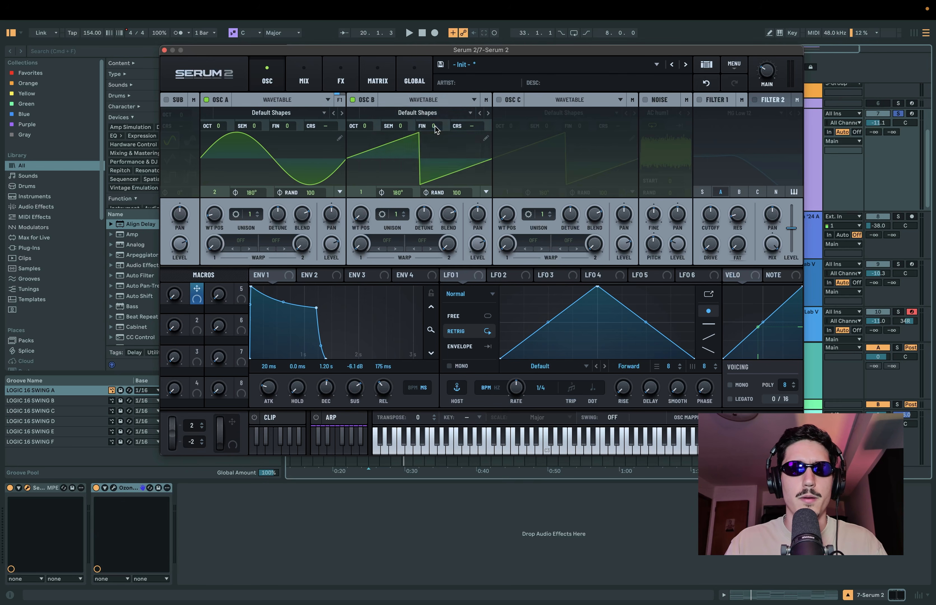
left_click(430, 116)
mouse_move(431, 124)
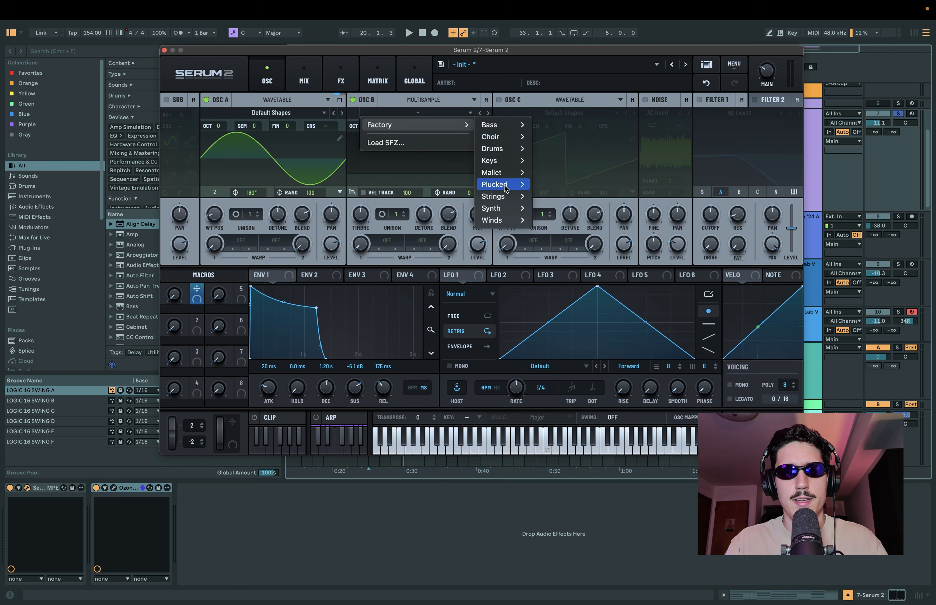
mouse_move(504, 165)
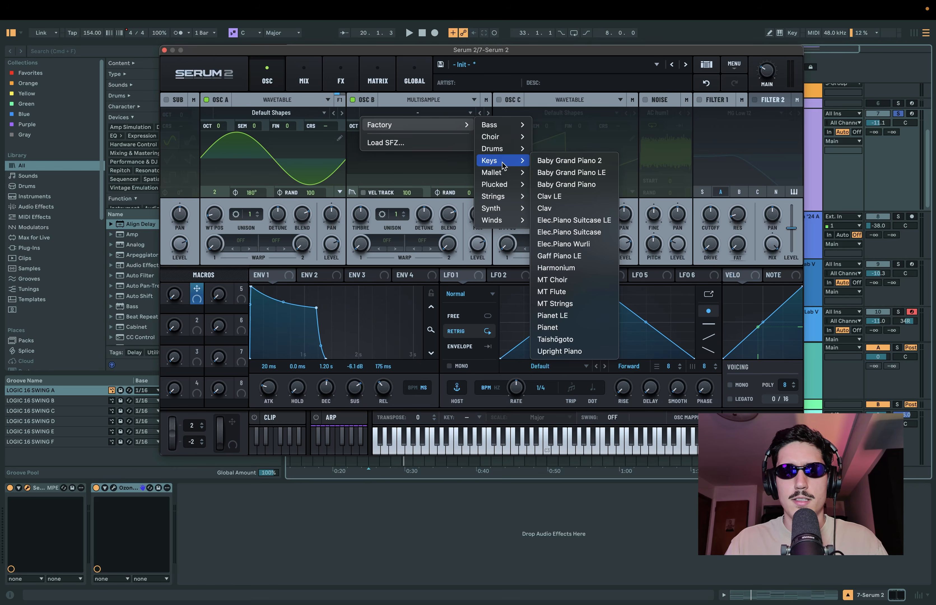
left_click(596, 245)
left_click(206, 100)
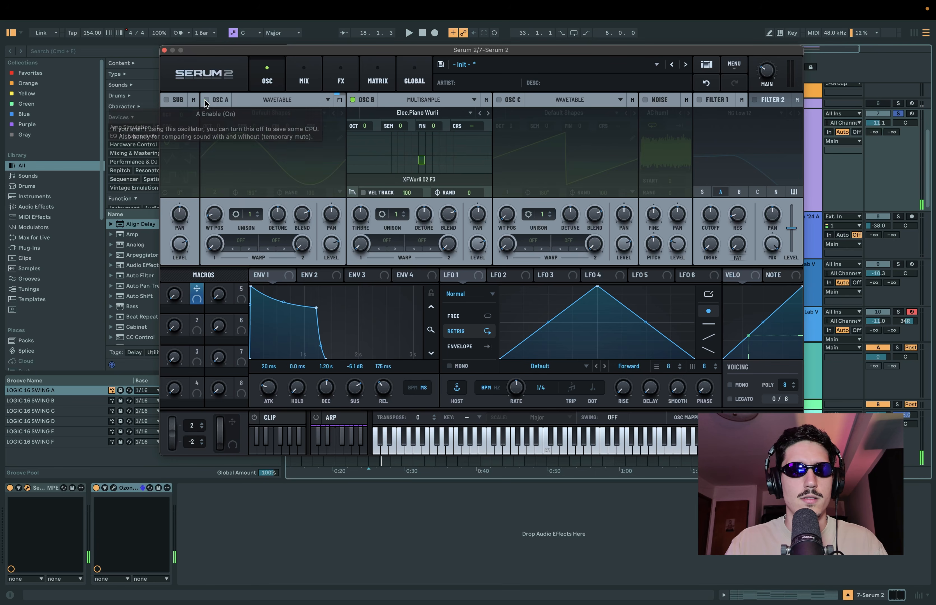
key("space")
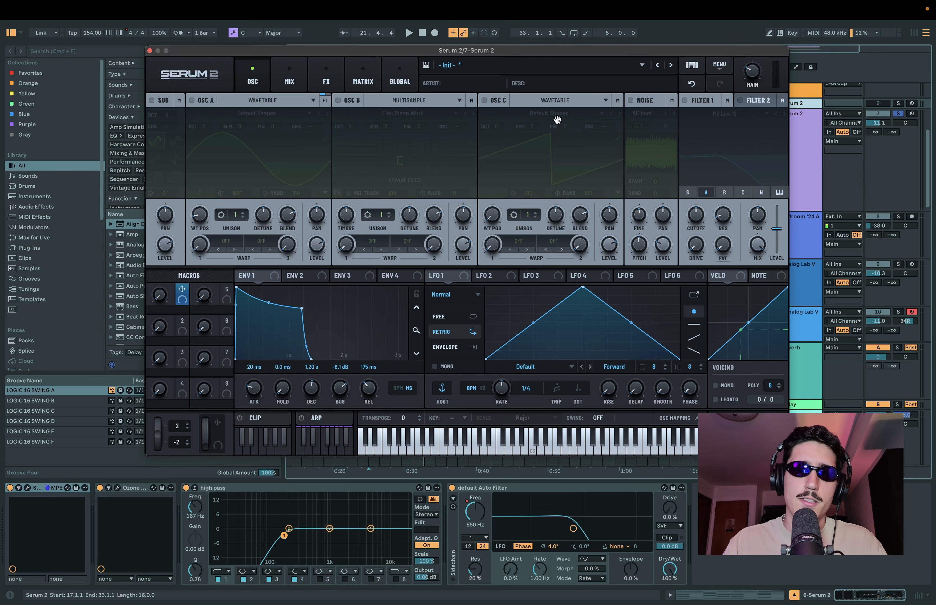
- Enable oscillator C in Spectral mode with the factory piano sample Breathy Pianoish and audition it
left_click(484, 101)
left_click(551, 102)
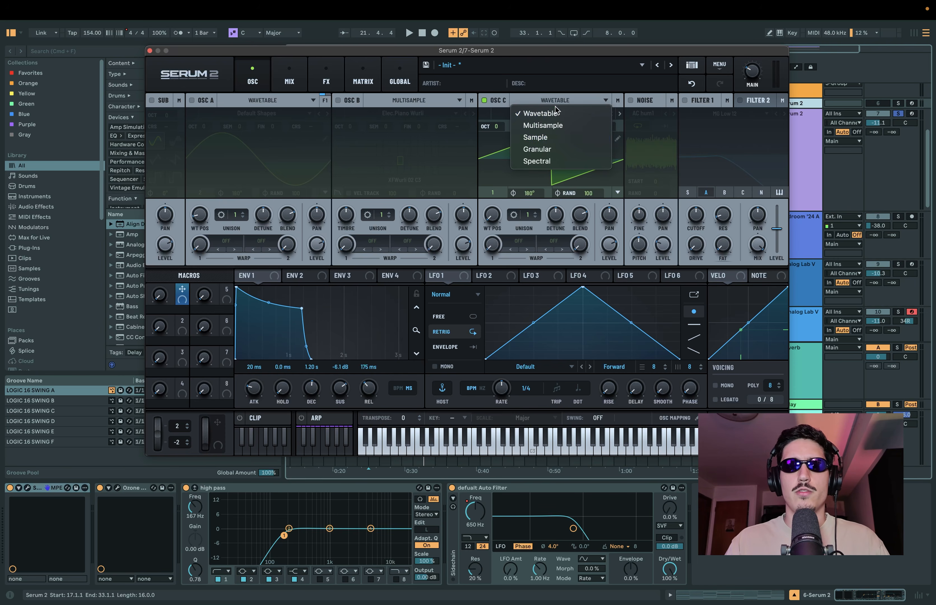
left_click(567, 161)
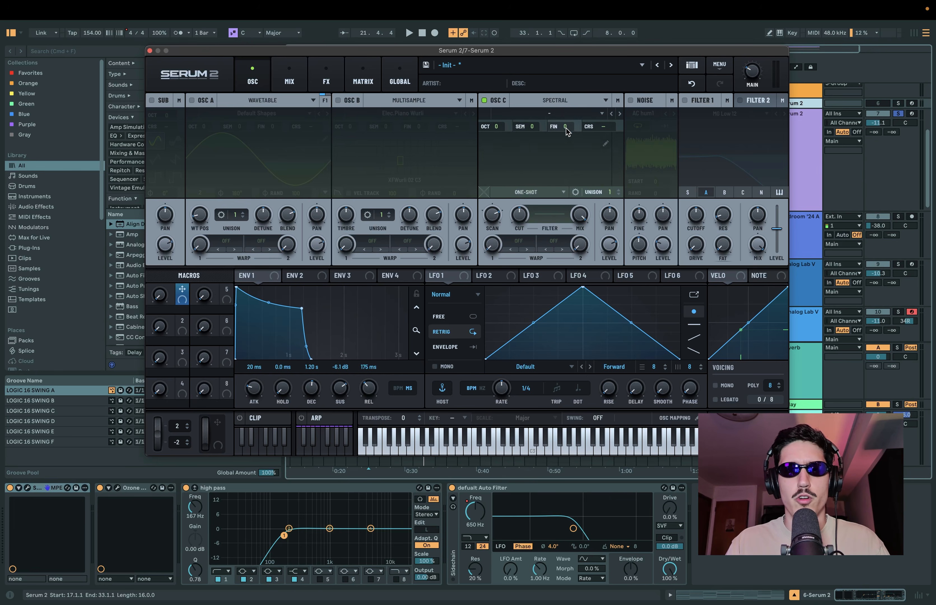
left_click(563, 115)
mouse_move(564, 125)
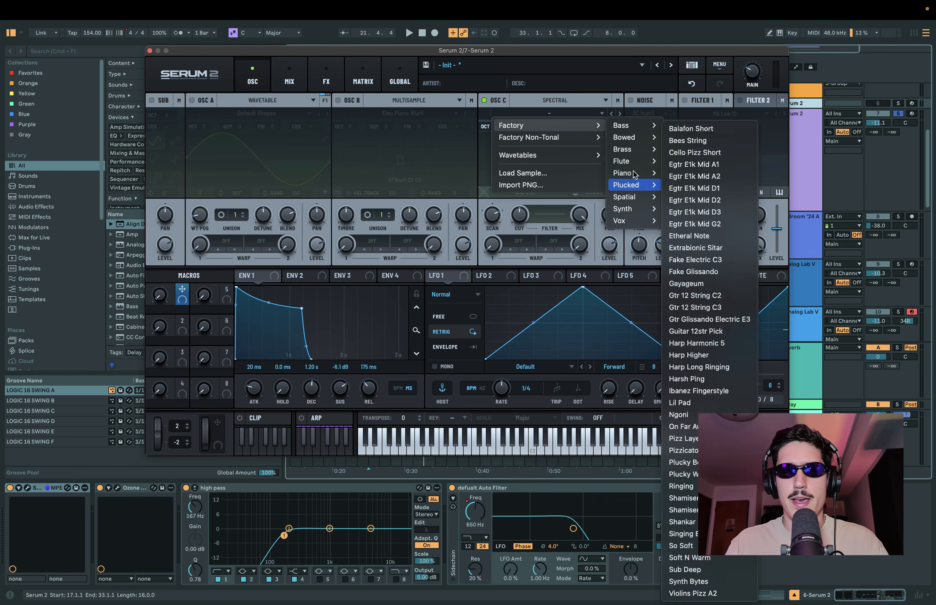
mouse_move(640, 178)
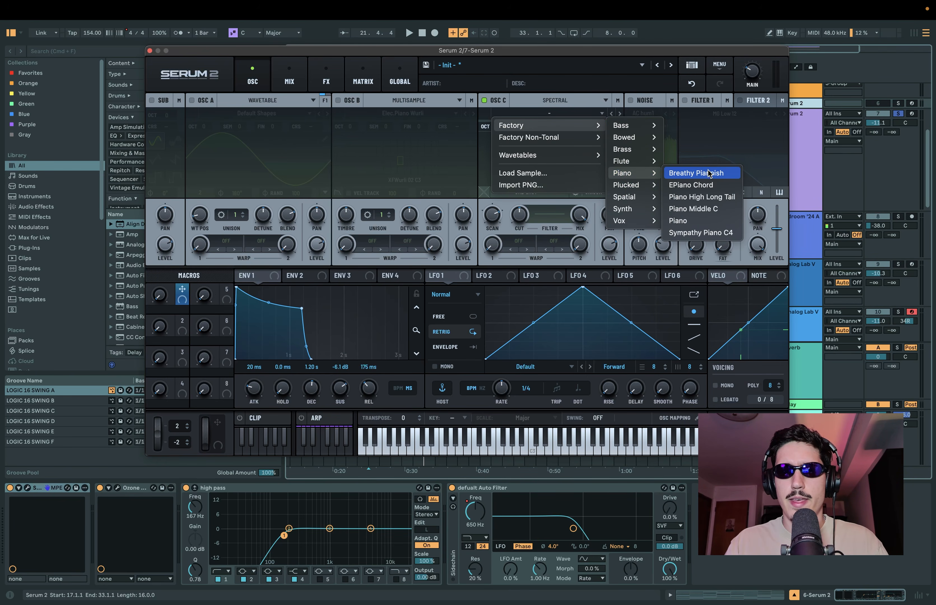
left_click(726, 179)
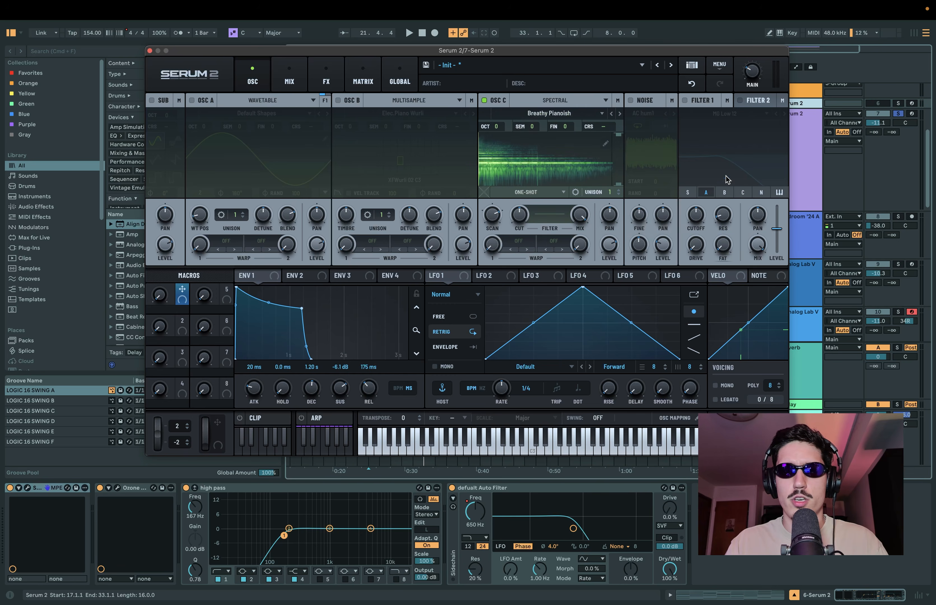
key("space")
mouse_move(511, 49)
left_mouse_down()
mouse_move(484, 47)
mouse_move(507, 47)
left_mouse_up()
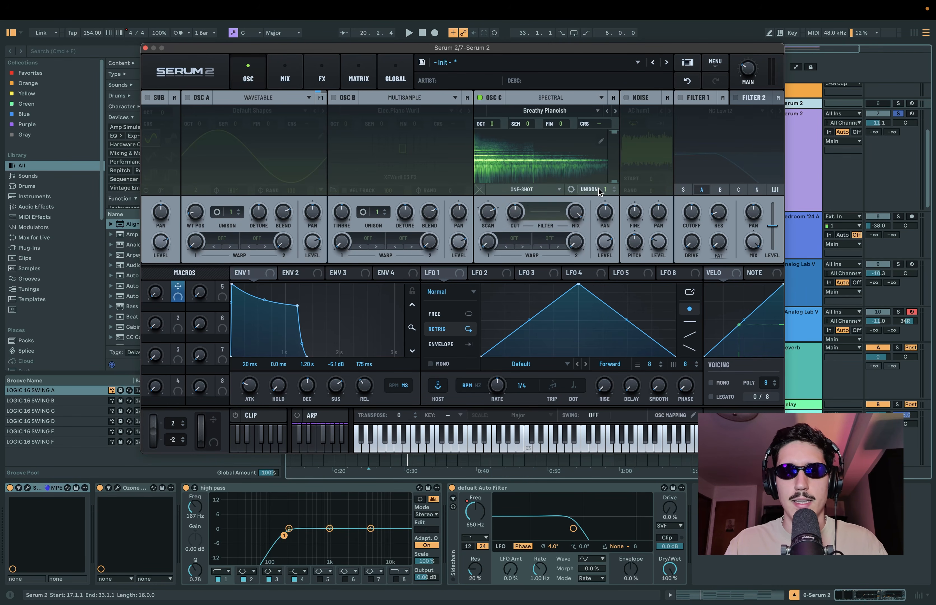
- Reshape oscillator C's spectral filter during playback into a low cut with a steep curved slope rising to a flat level
left_click(545, 211)
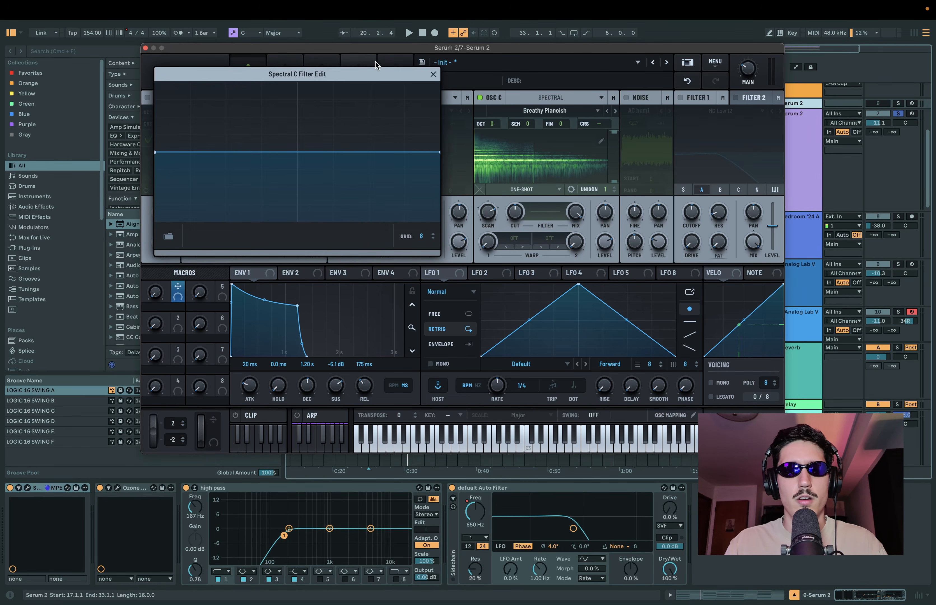
left_click_drag(370, 77, 577, 123)
key("space")
mouse_move(427, 198)
left_mouse_down()
mouse_move(474, 263)
mouse_move(468, 196)
left_mouse_up()
double_click(479, 237)
key("space")
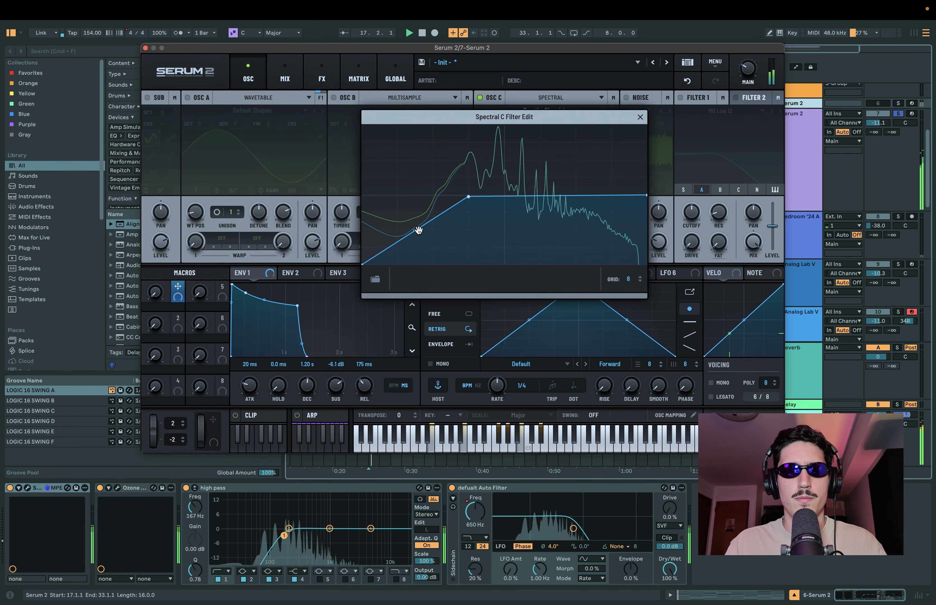
left_click_drag(418, 231, 445, 270)
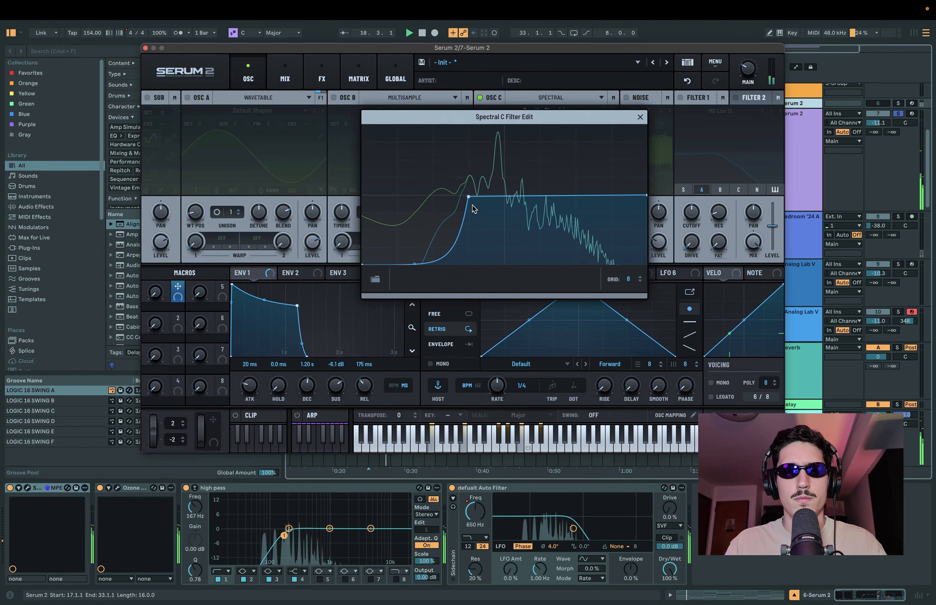
mouse_move(469, 196)
left_mouse_down()
mouse_move(513, 200)
mouse_move(466, 196)
mouse_move(482, 195)
left_mouse_up()
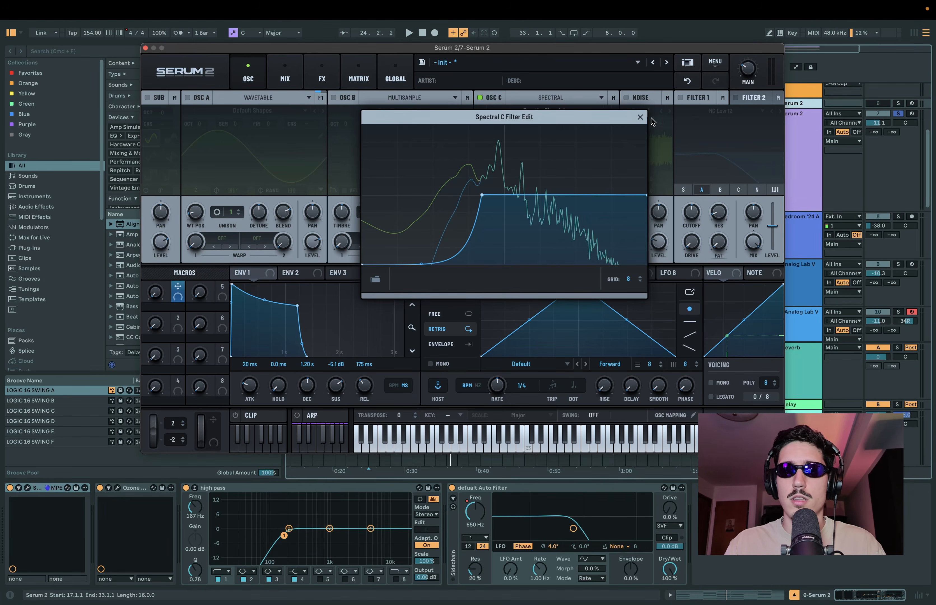
- Close the spectral filter editor and turn oscillators A and B back on alongside oscillator C
left_click(641, 116)
left_click(187, 98)
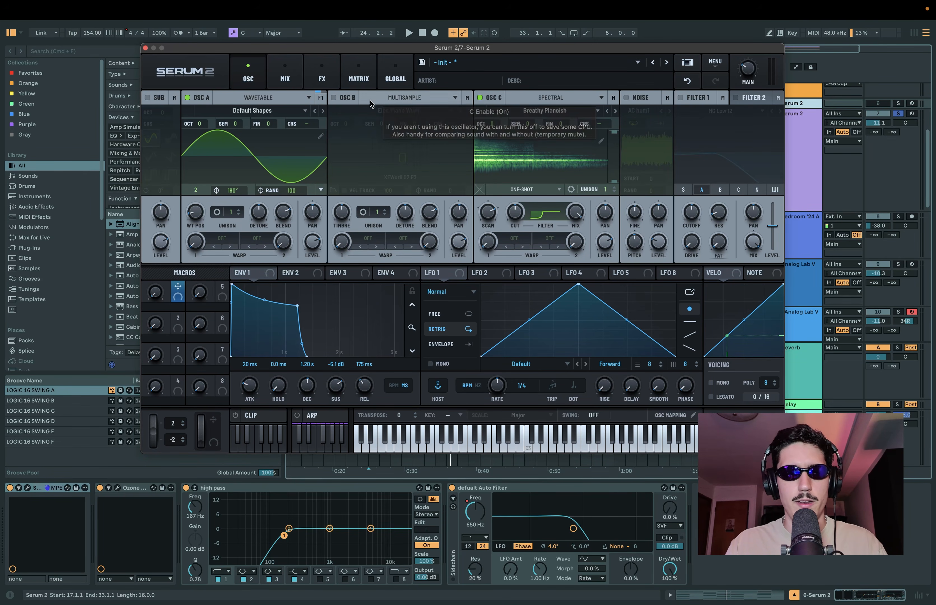
left_click(333, 97)
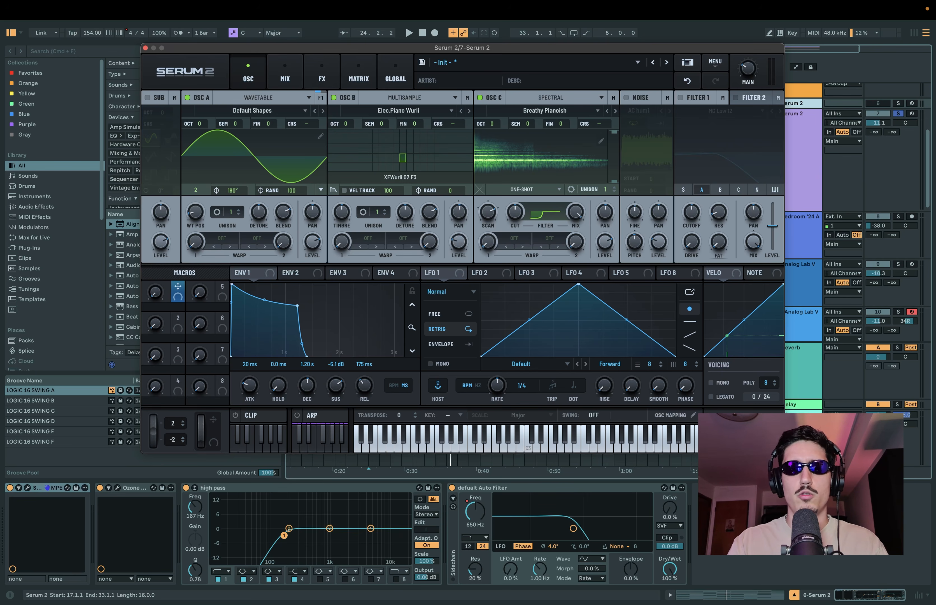
- Lower oscillator A's level to 49% (-12.4 dB) and raise the main volume slightly while auditioning the three layers
double_click(612, 239)
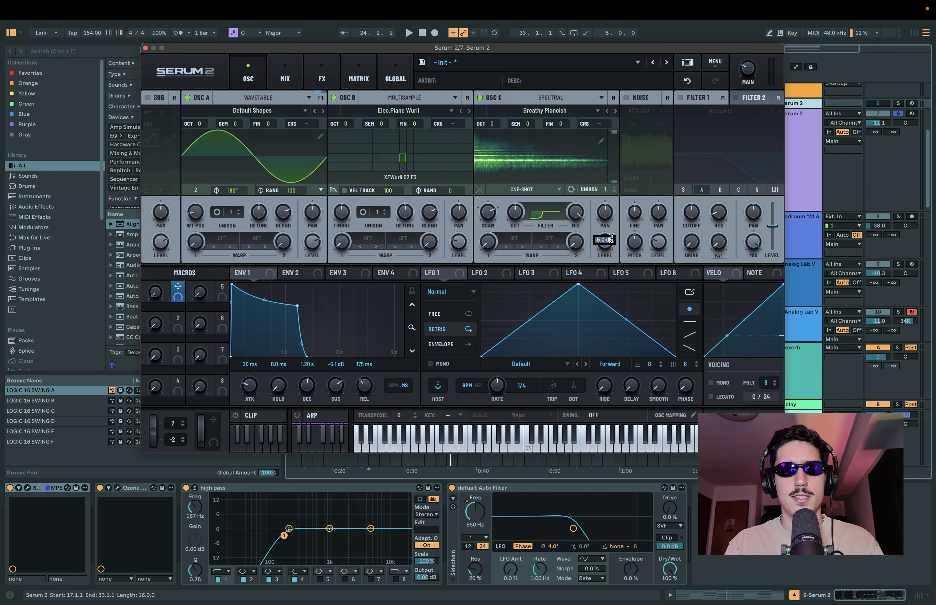
key("Return")
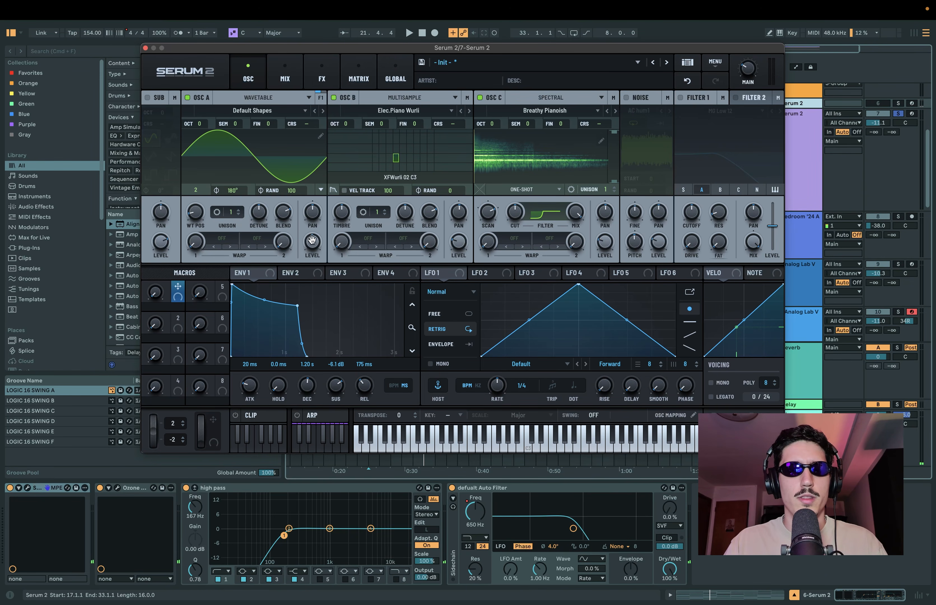
left_click_drag(311, 242, 311, 247)
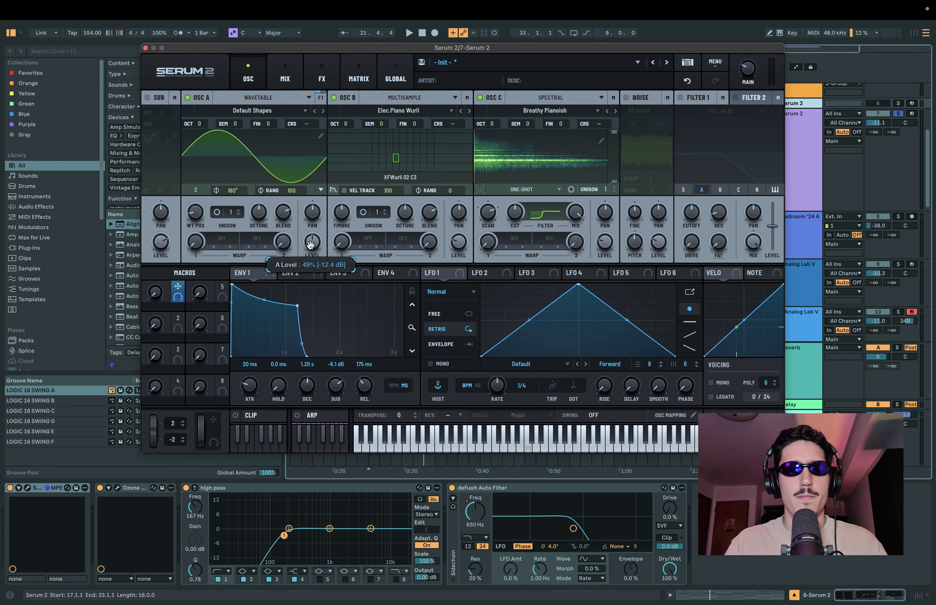
mouse_move(750, 70)
key("space")
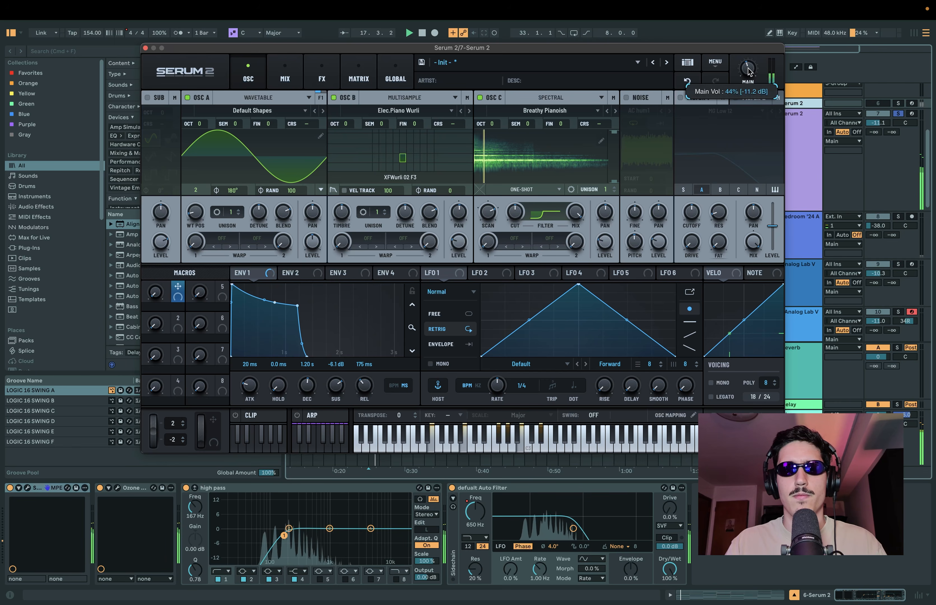
left_click_drag(749, 71, 750, 67)
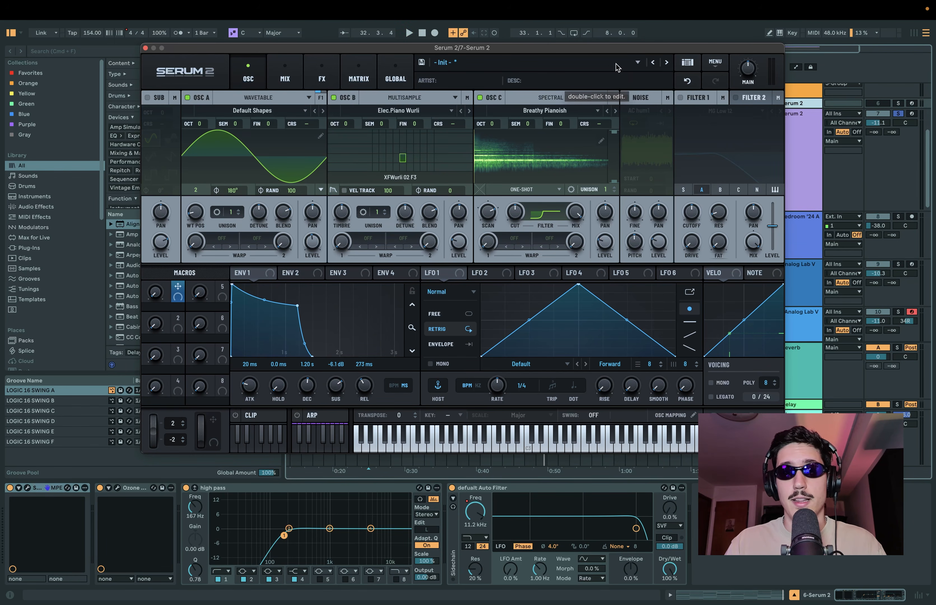
- Enable the noise oscillator and set its noise color to Brown
left_click(630, 98)
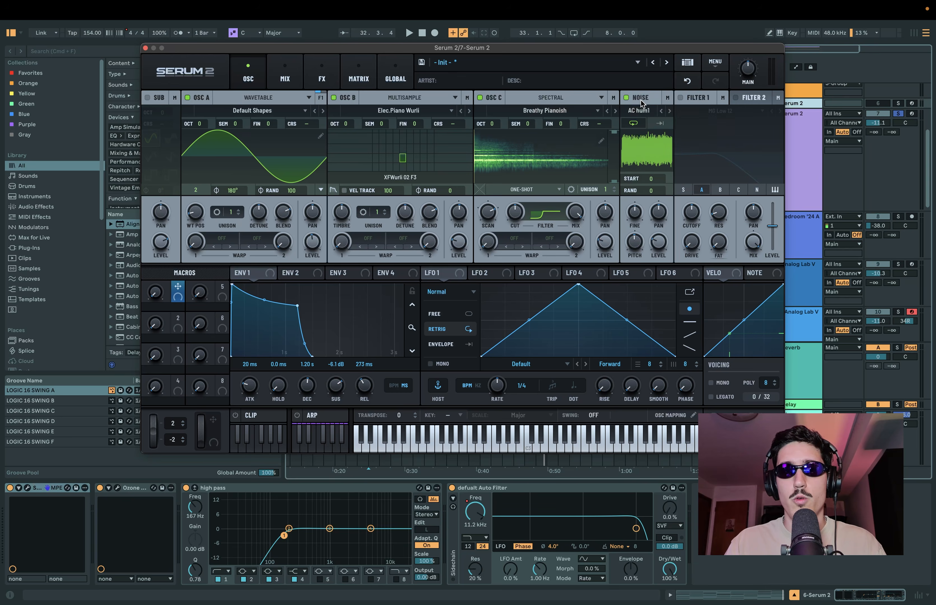
left_click(648, 109)
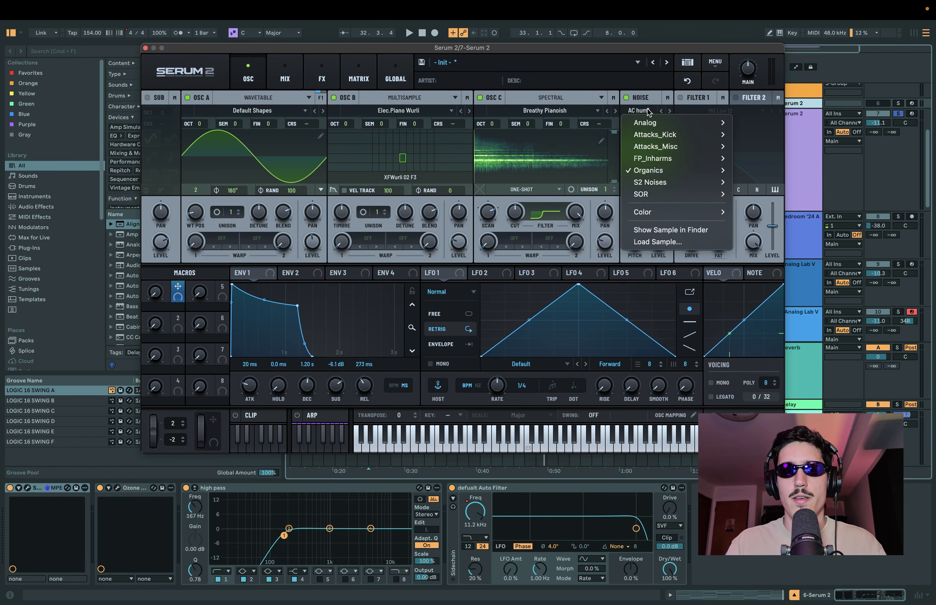
mouse_move(693, 210)
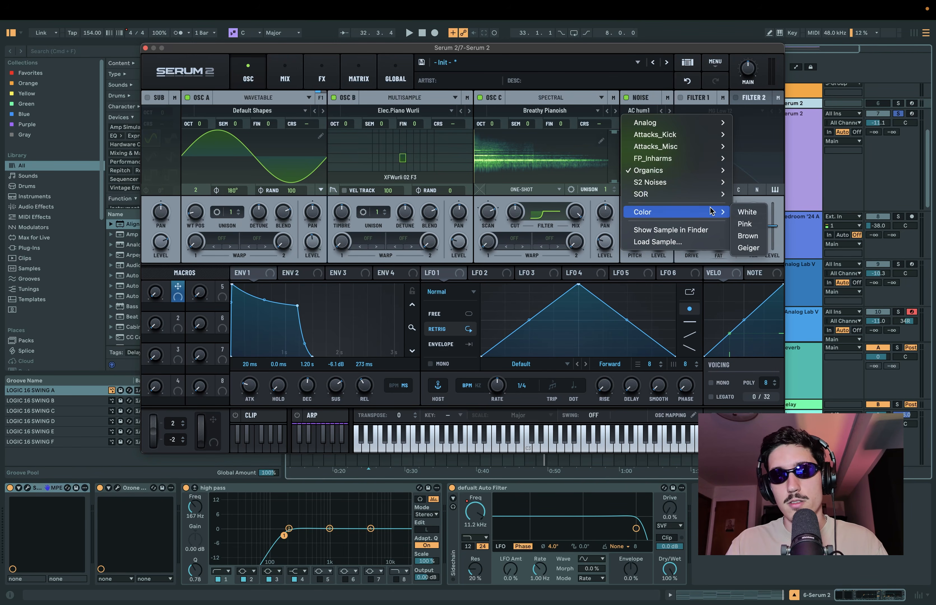
left_click(748, 237)
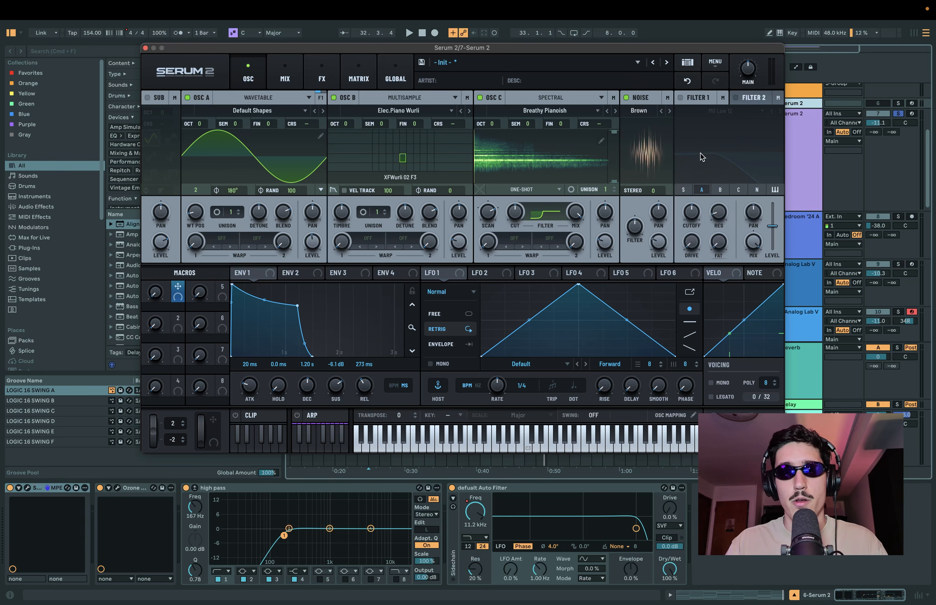
- Audition the noise layer and modulate its level with Envelope 1, reducing the modulation amount
key("space")
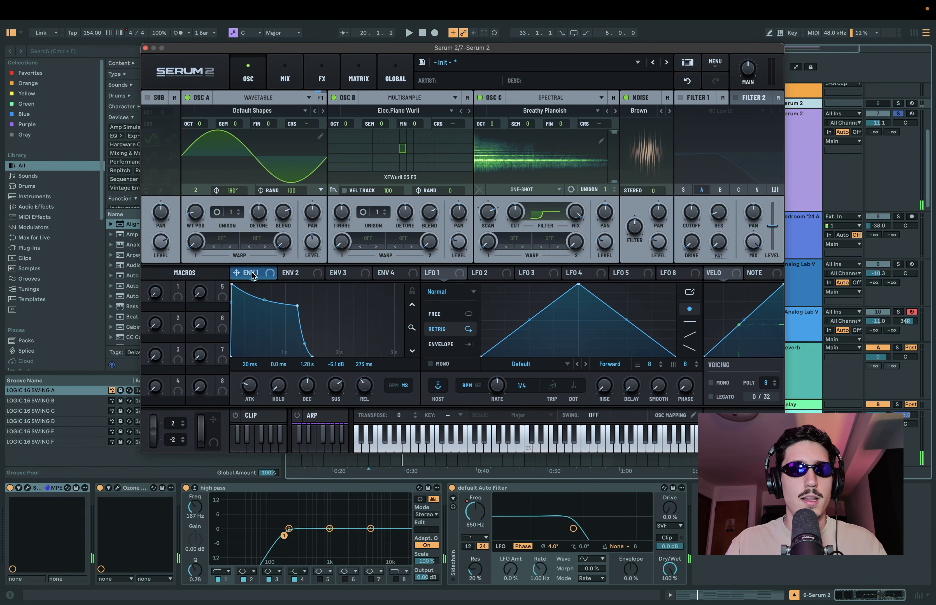
left_click_drag(281, 277, 662, 285)
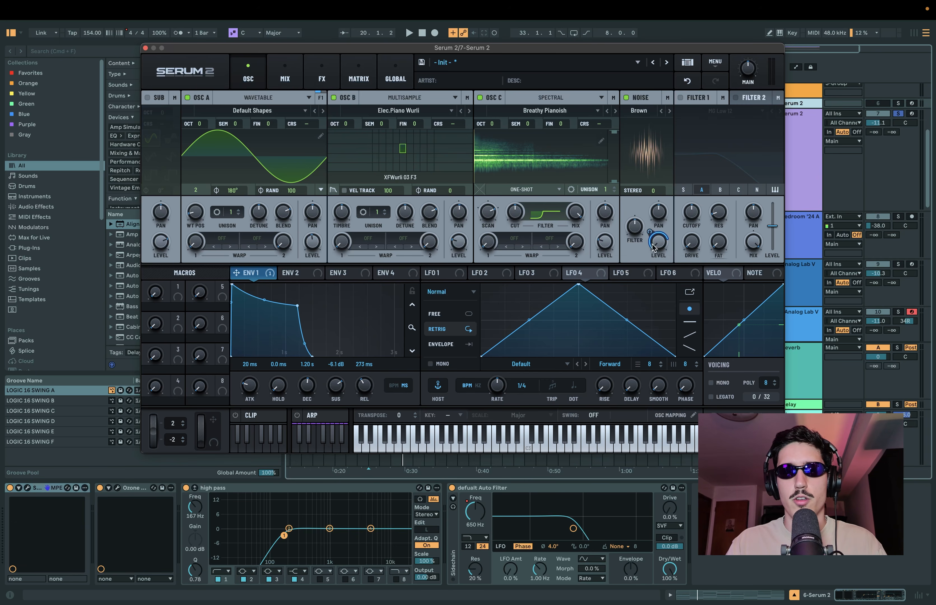
left_click_drag(653, 248, 651, 255)
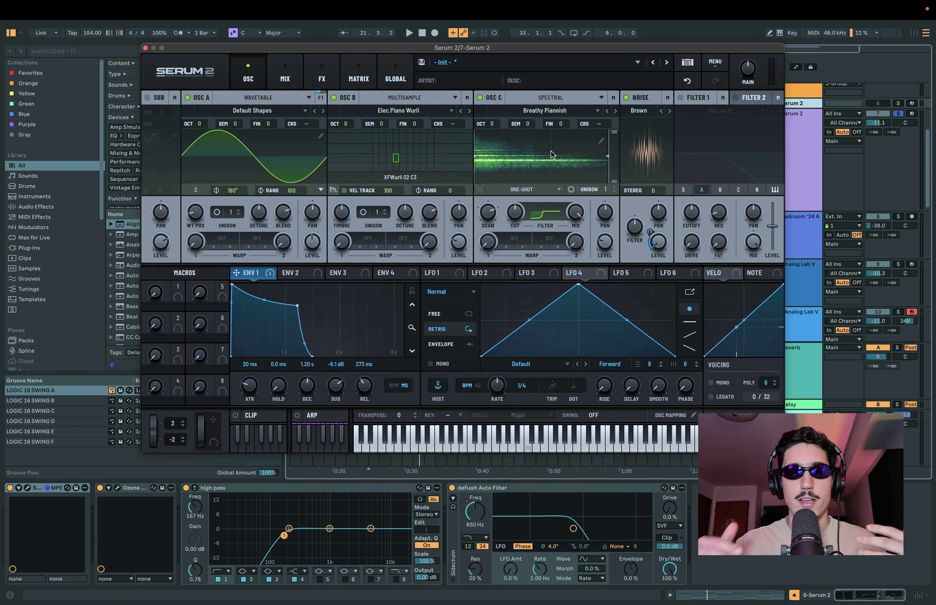
- Assign the noise oscillator as modulator of oscillator A's first warp, choose the Bend +/- mode and set the warp to 39%
left_click_drag(647, 99, 195, 242)
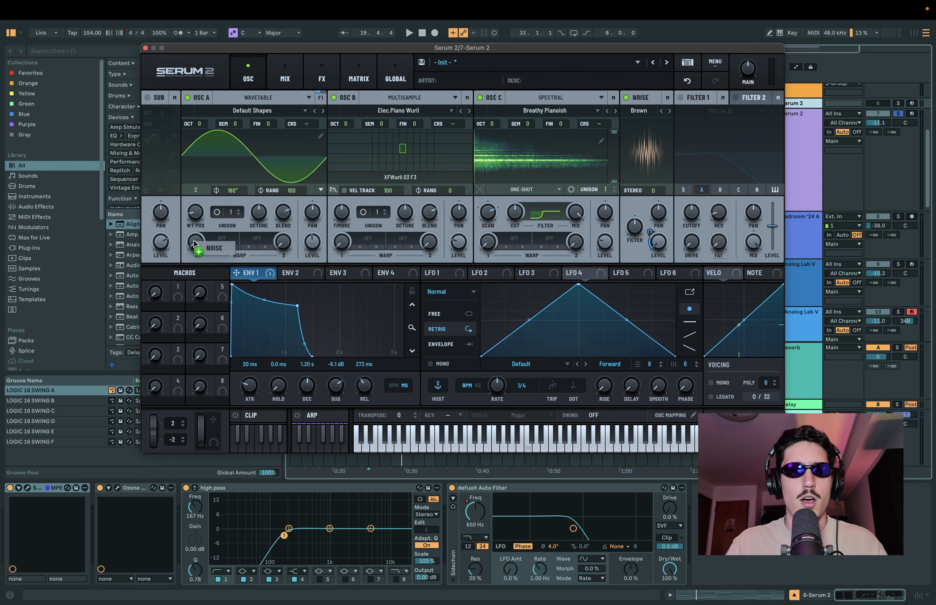
left_click(211, 243)
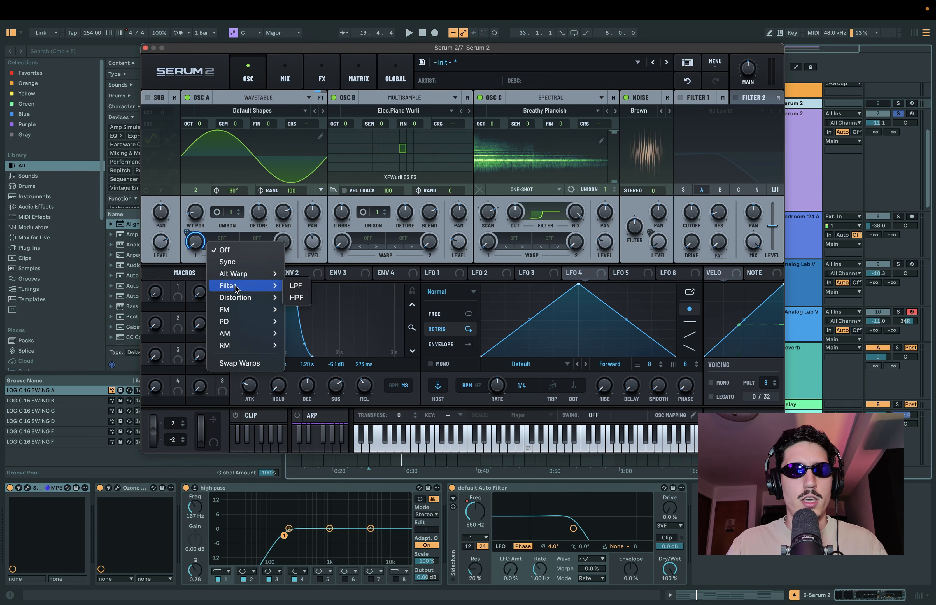
mouse_move(241, 274)
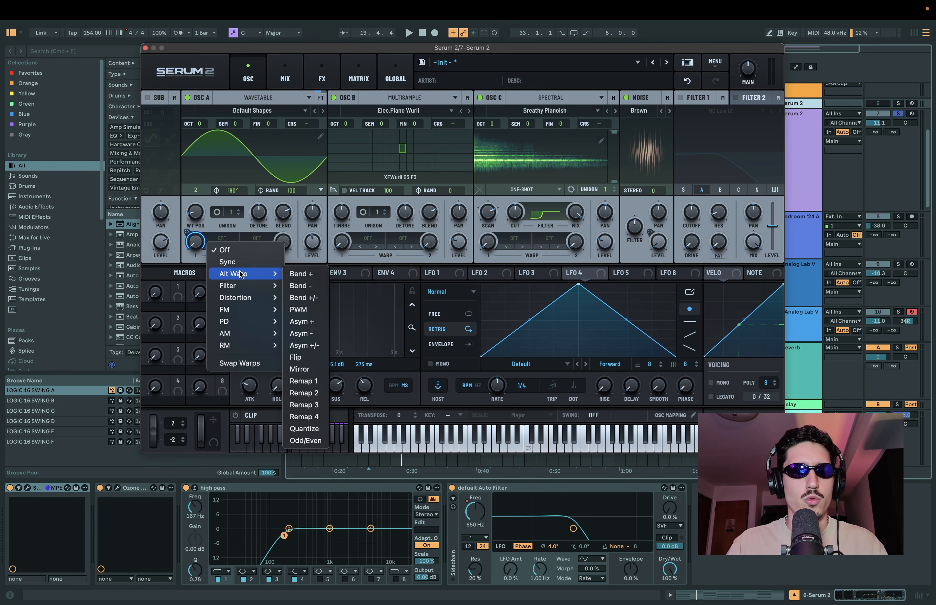
left_click(307, 298)
left_click_drag(189, 233, 199, 238)
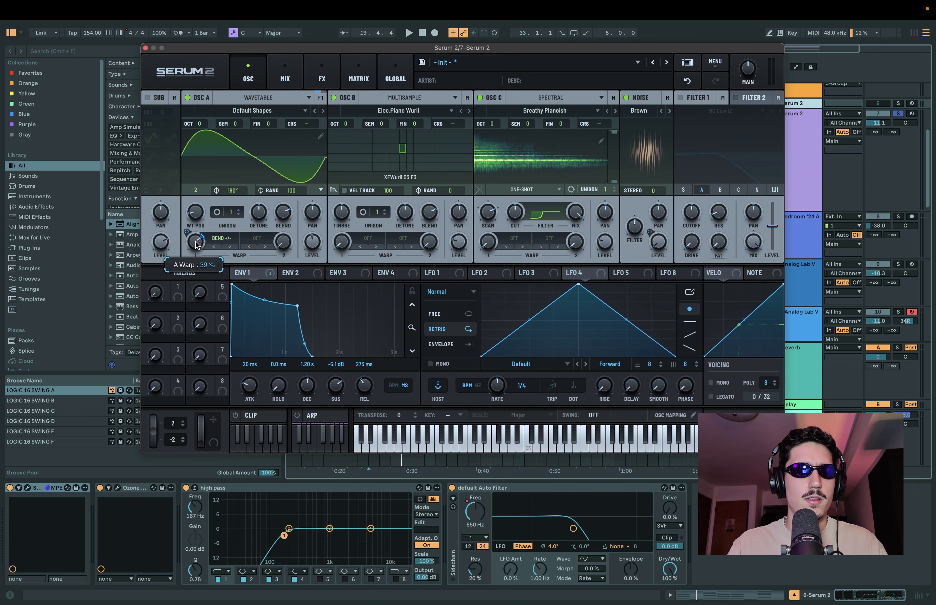
- Turn off oscillators B and C to audition oscillator A with noise, and fine-tune its first warp control
left_click(480, 97)
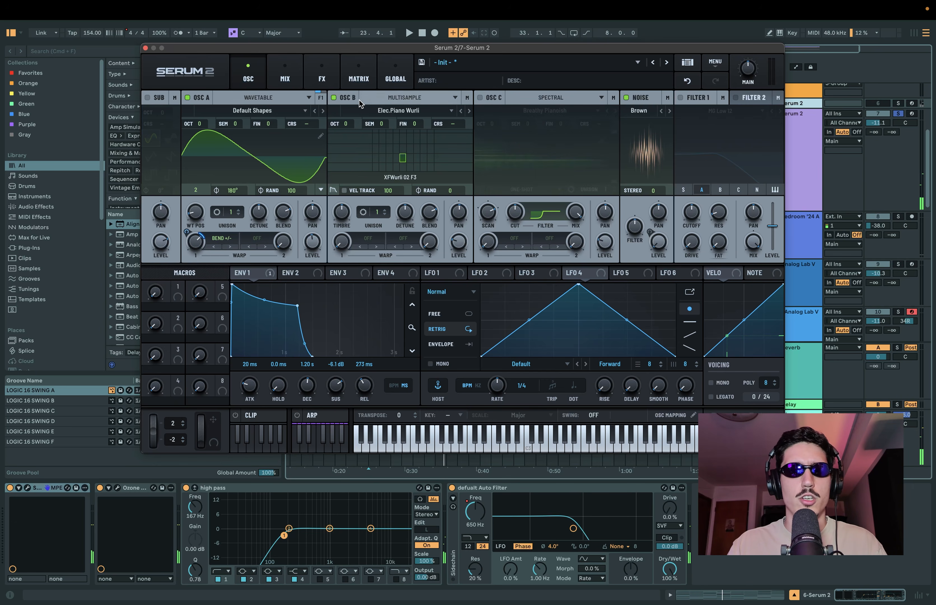
left_click(334, 98)
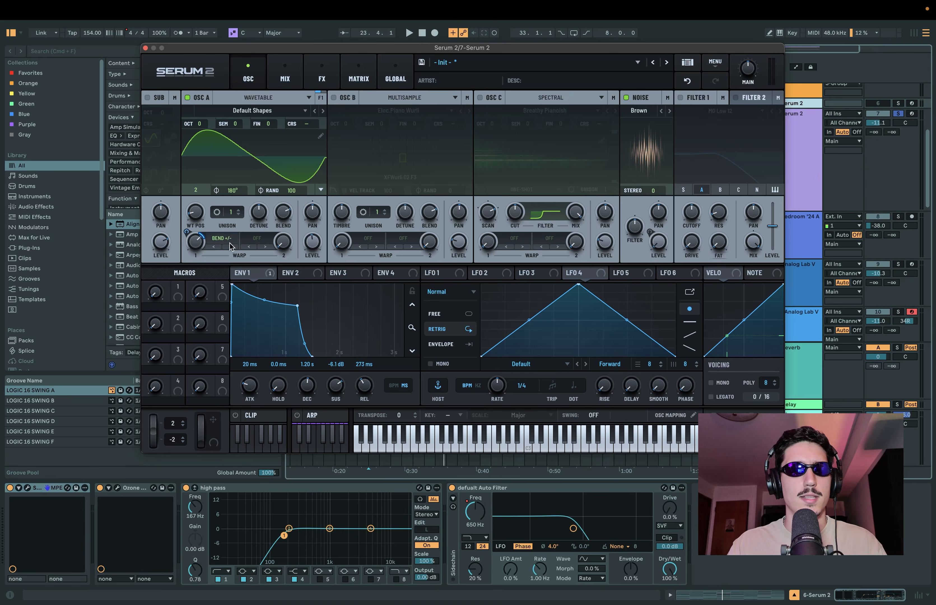
key("space")
left_click_drag(193, 249, 193, 246)
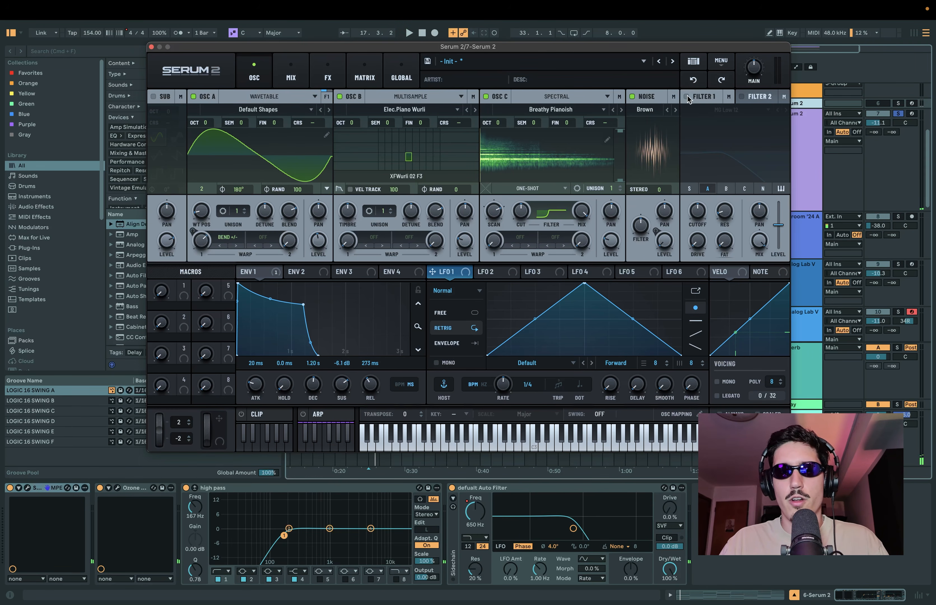
- Enable Filter 1 and choose the Scream LP filter type from the Misc category
left_click(687, 97)
left_click(731, 111)
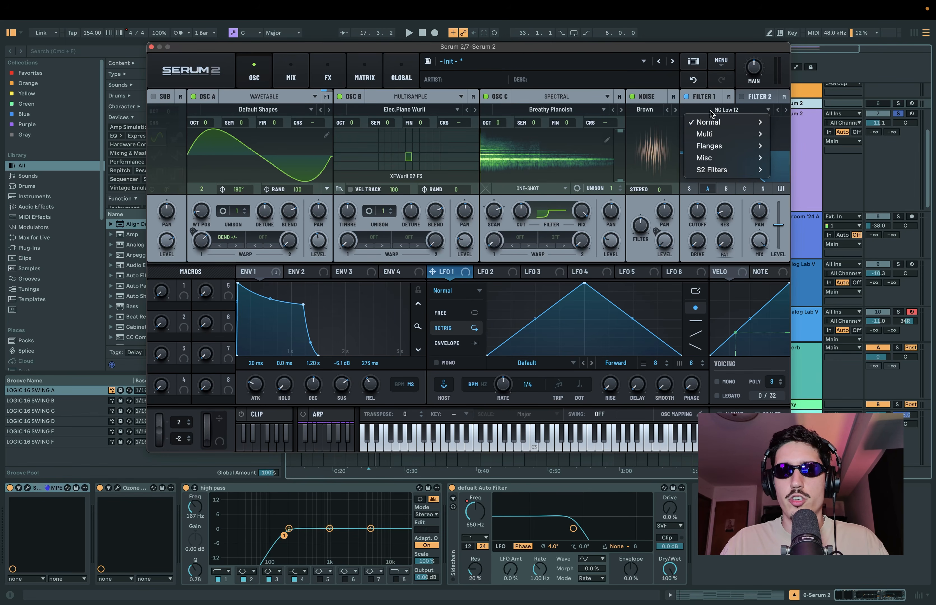
mouse_move(738, 162)
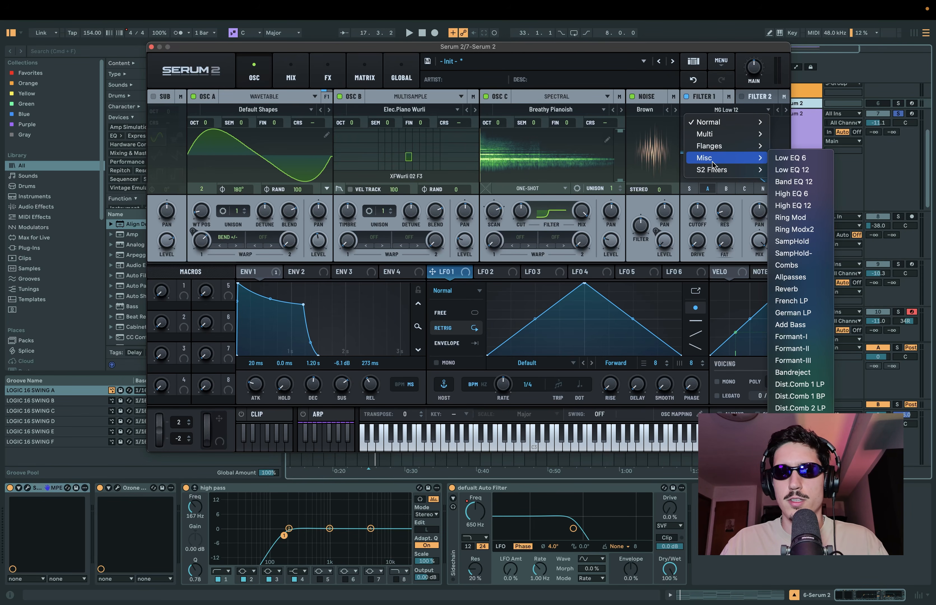
left_click(790, 432)
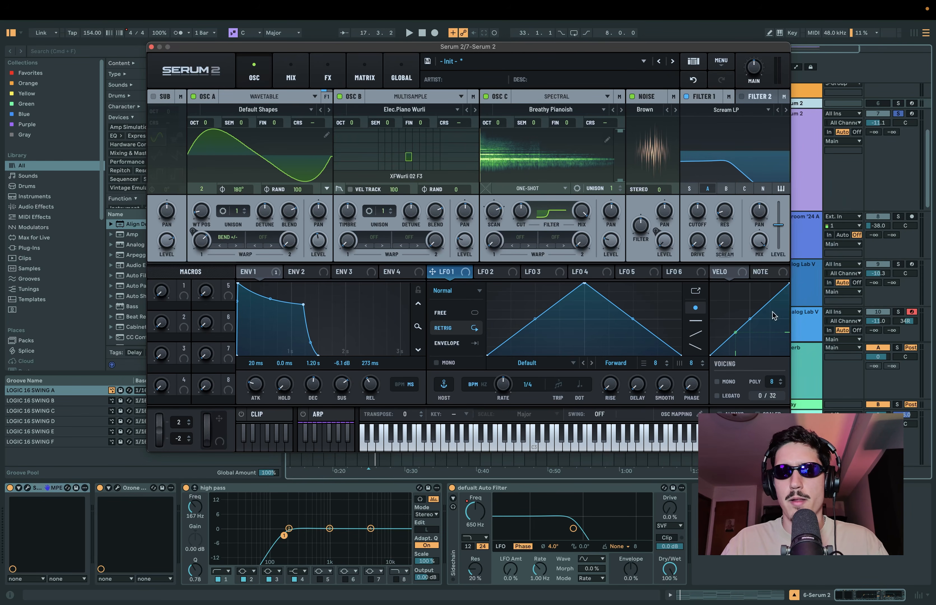
- Raise Filter 1's cutoff, drive and scream amounts
mouse_move(700, 211)
left_mouse_down()
mouse_move(701, 188)
mouse_move(720, 179)
mouse_move(716, 208)
left_mouse_up()
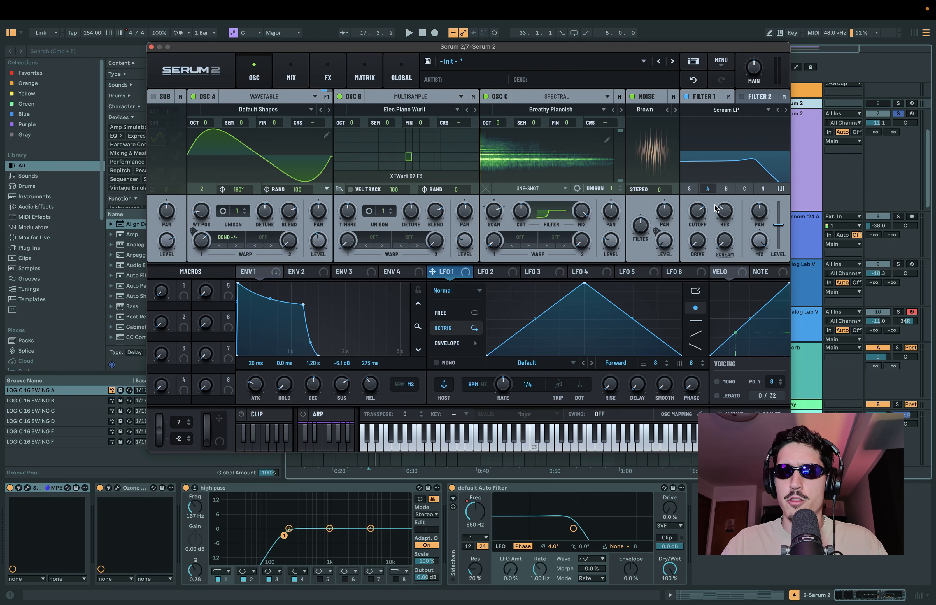
left_click_drag(699, 243, 692, 142)
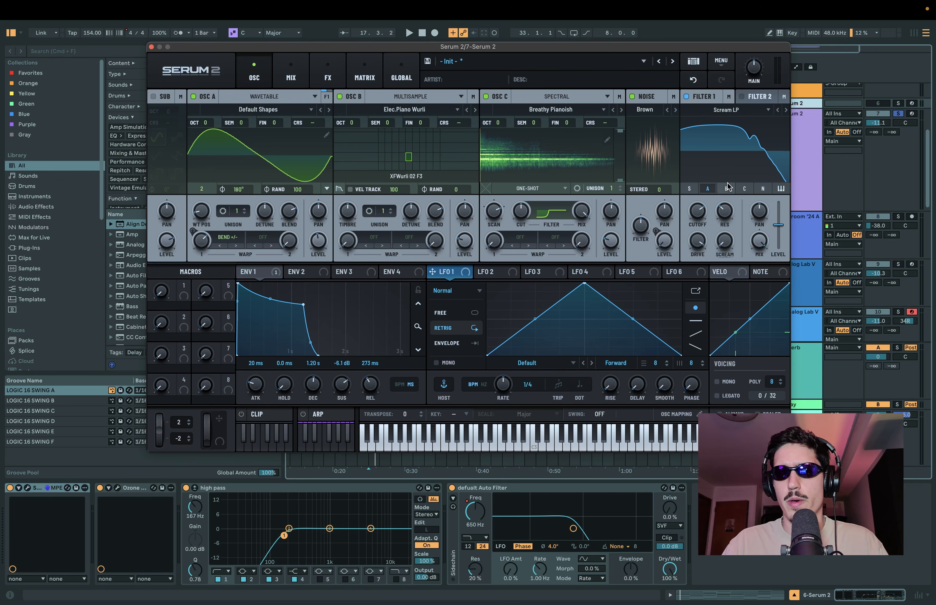
left_click_drag(725, 237, 720, 191)
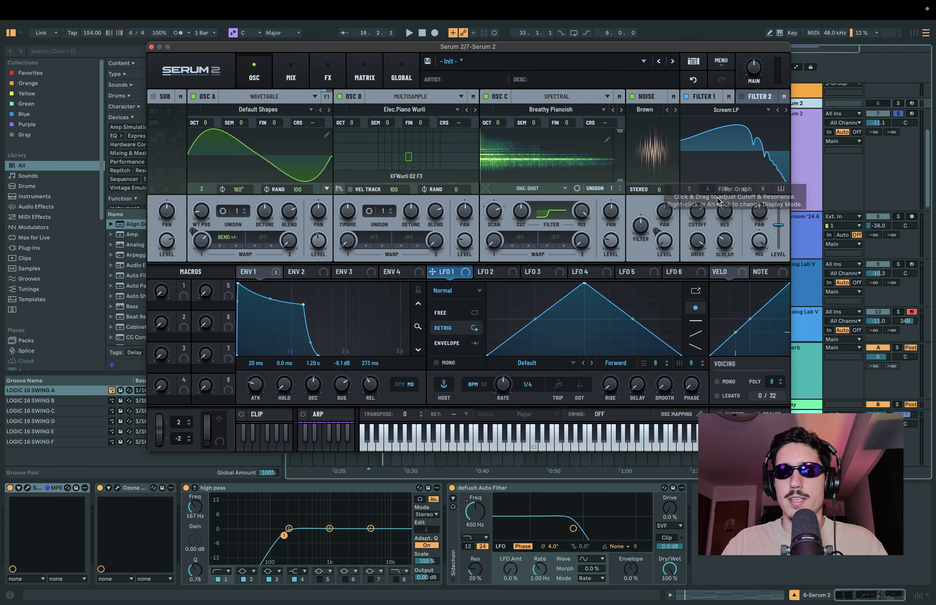
- Route oscillators B, C and the noise into Filter 1, enable its key tracking, and lower the filter mix
left_click(726, 188)
left_click(744, 189)
left_click(763, 189)
left_click(781, 189)
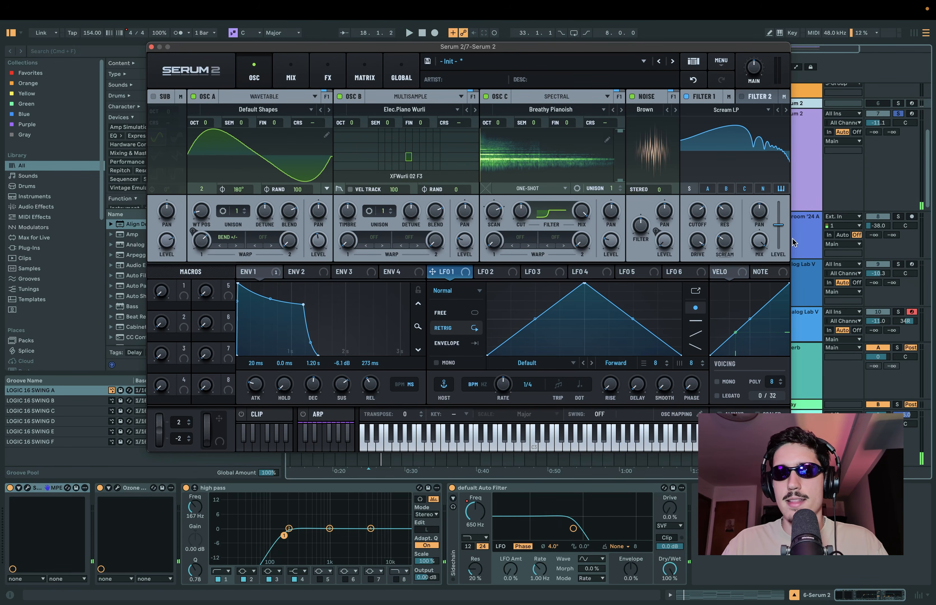
left_click_drag(763, 238, 762, 359)
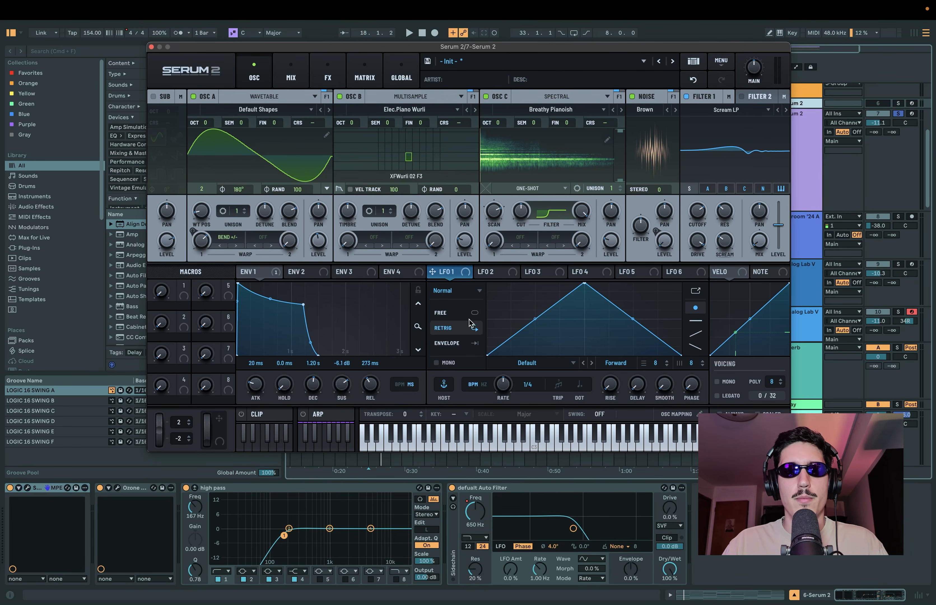
- Switch LFO 1 to Envelope mode, assign it to Filter 1's scream amount and audition the result
left_click(463, 345)
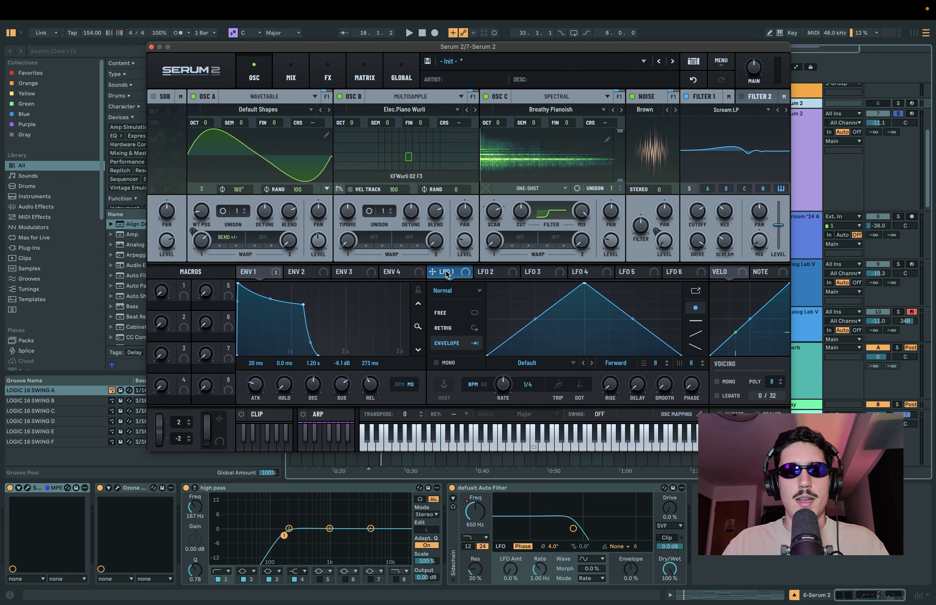
left_click_drag(447, 274, 727, 283)
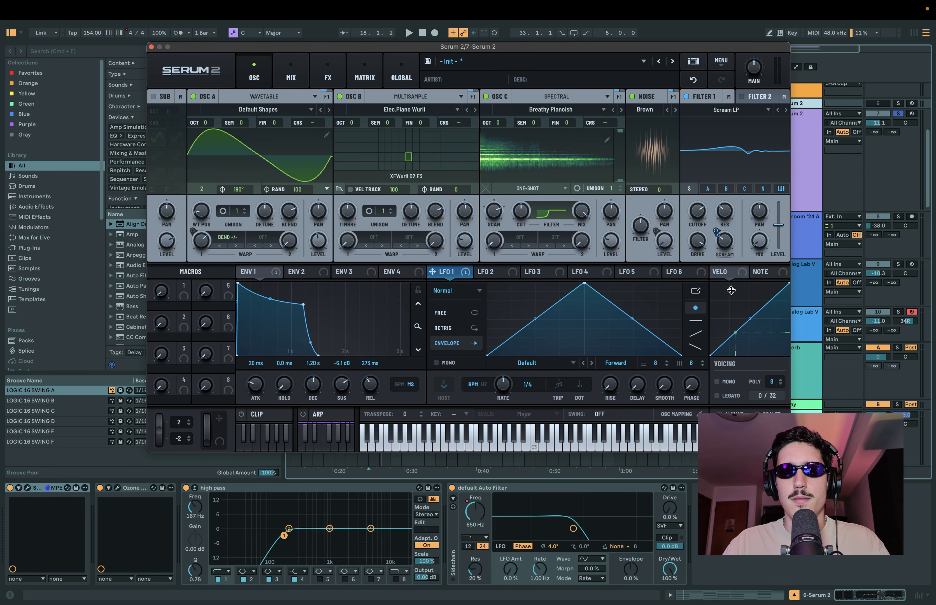
key("space")
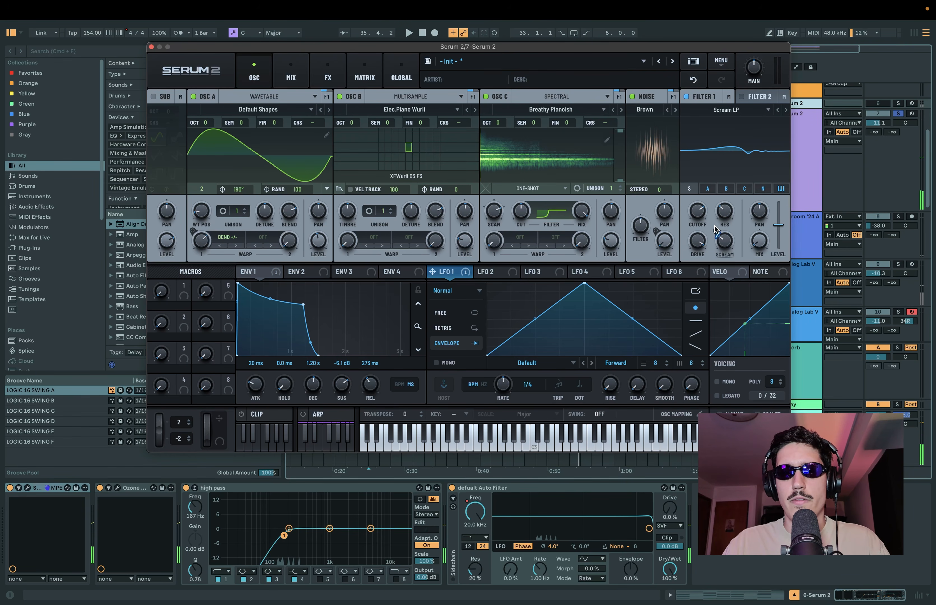
mouse_move(715, 227)
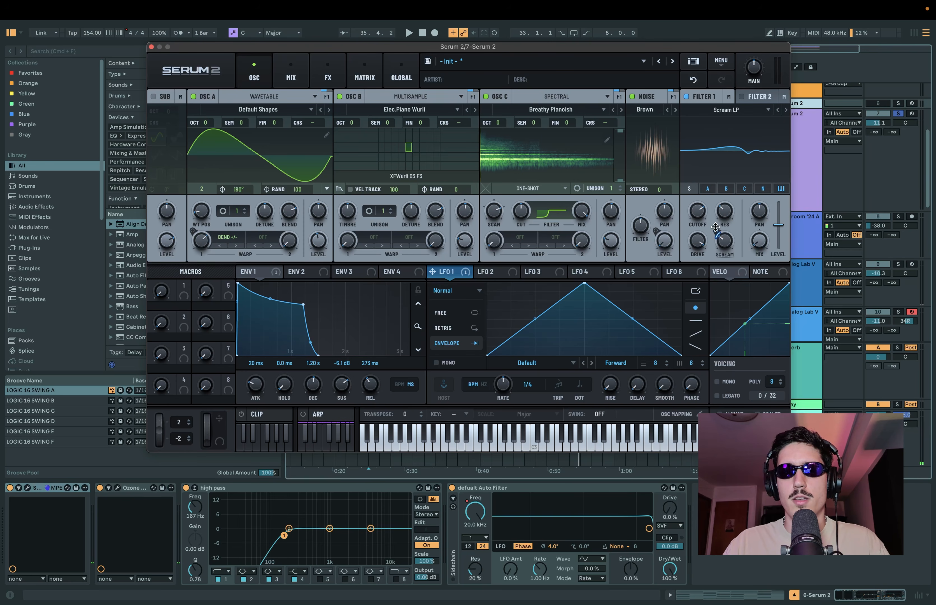
mouse_move(781, 235)
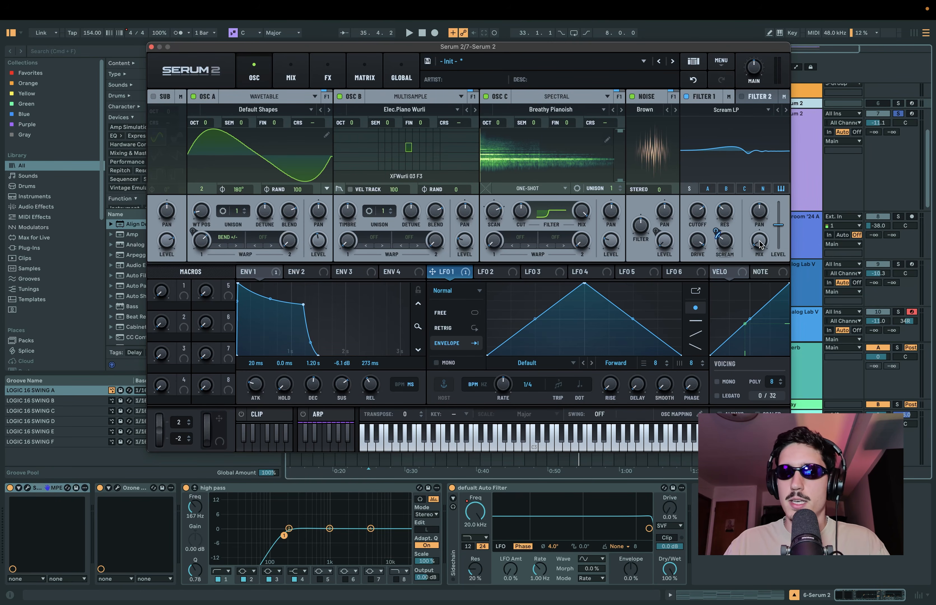
left_click_drag(575, 43, 587, 43)
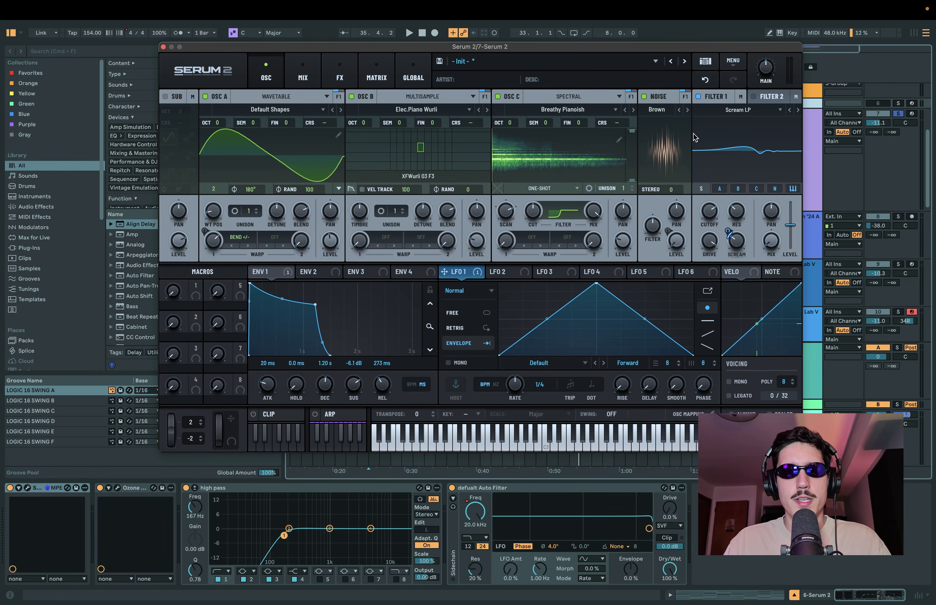
- Audition the patch with Filter 1 bypassed, then re-enable the filter and compare
key("space")
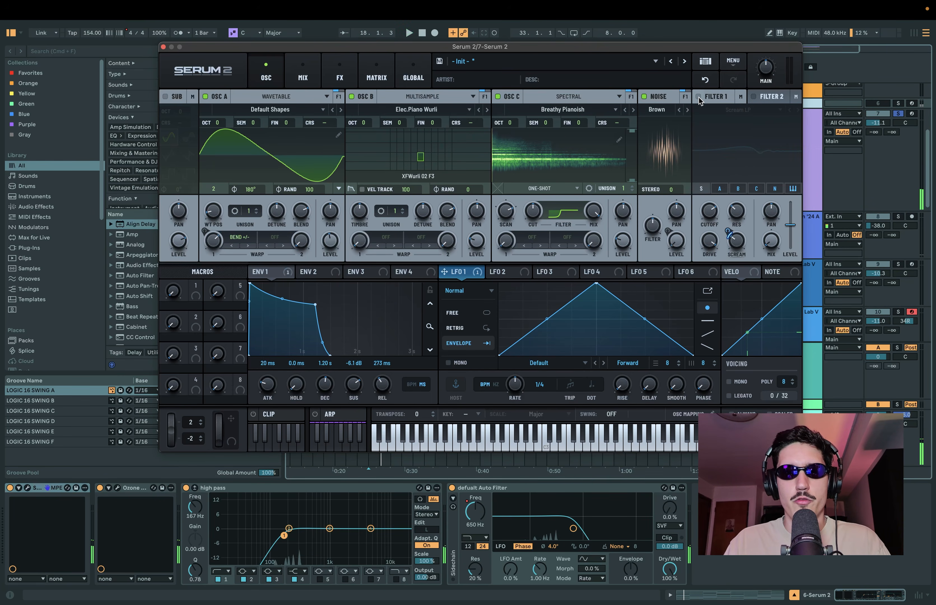
left_click(698, 97)
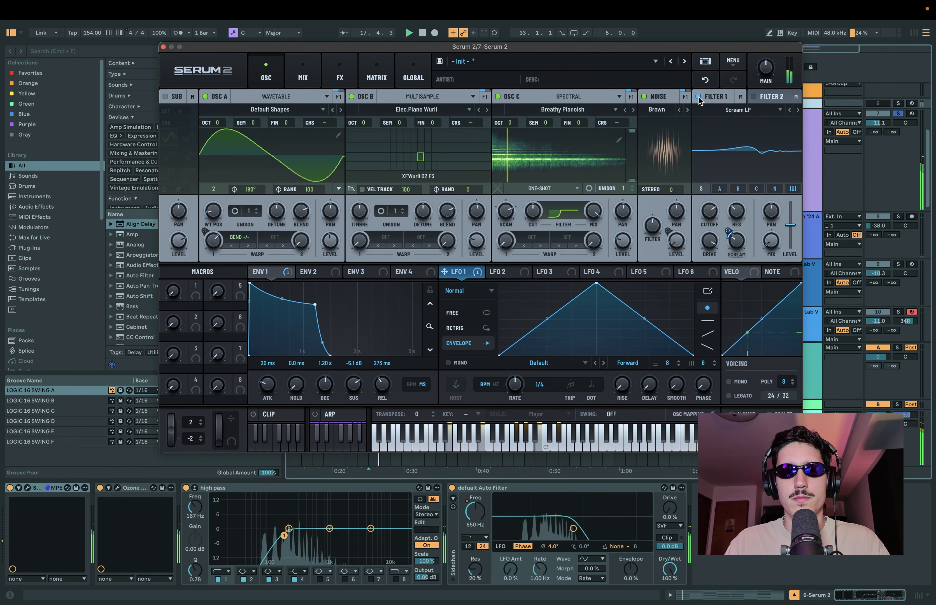
left_click_drag(445, 48, 456, 38)
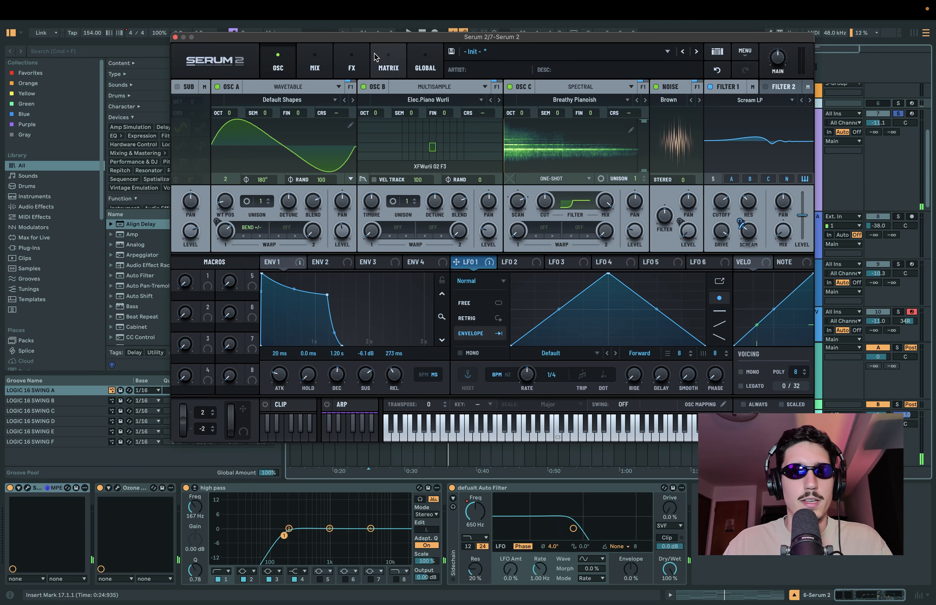
- Add a Chorus effect to the main effects chain and adjust its mix while the clip plays
left_click(354, 66)
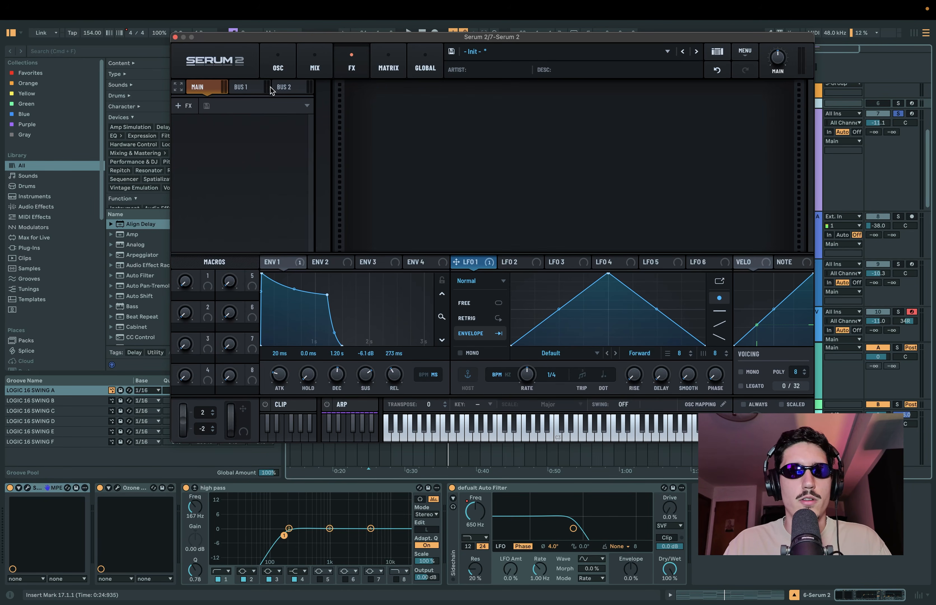
left_click(185, 106)
left_click(495, 108)
key("space")
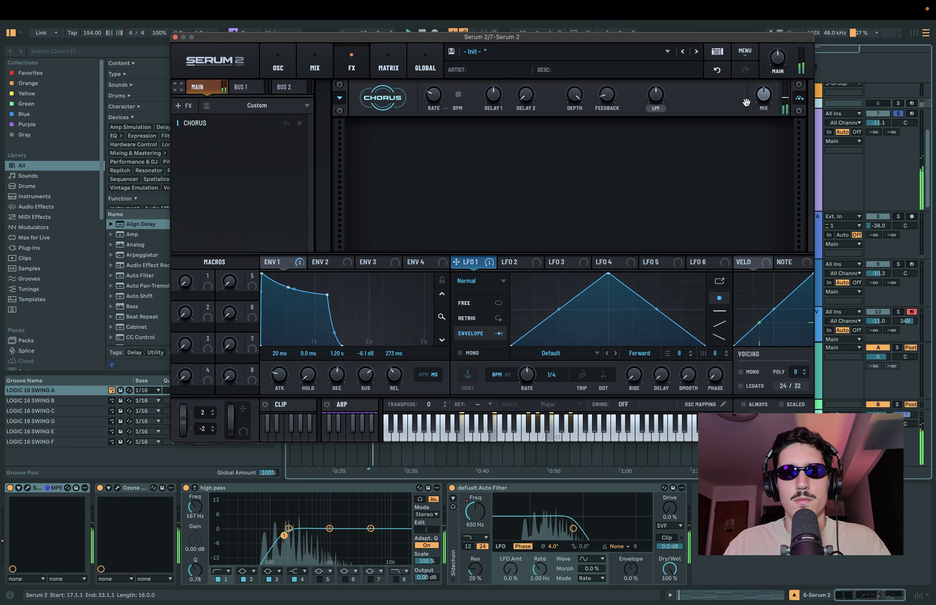
left_click_drag(765, 98, 764, 95)
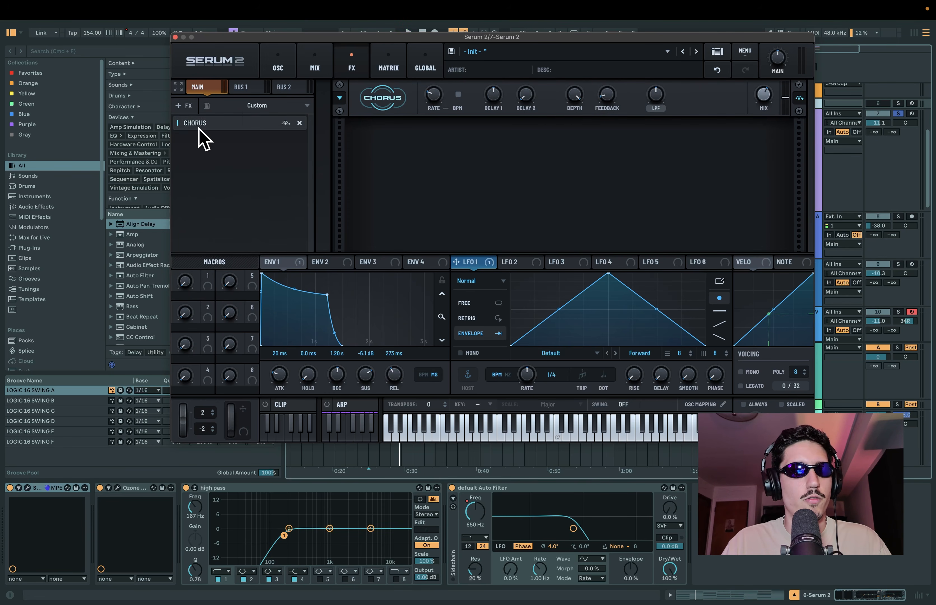
- Add a Flanger after the Chorus and adjust its mix
left_click(184, 105)
left_click(238, 213)
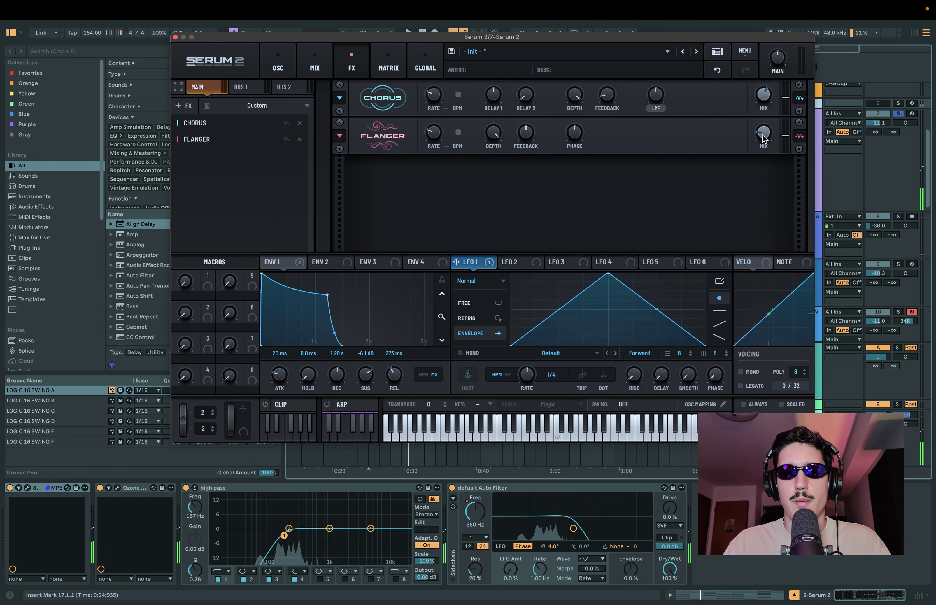
mouse_move(762, 135)
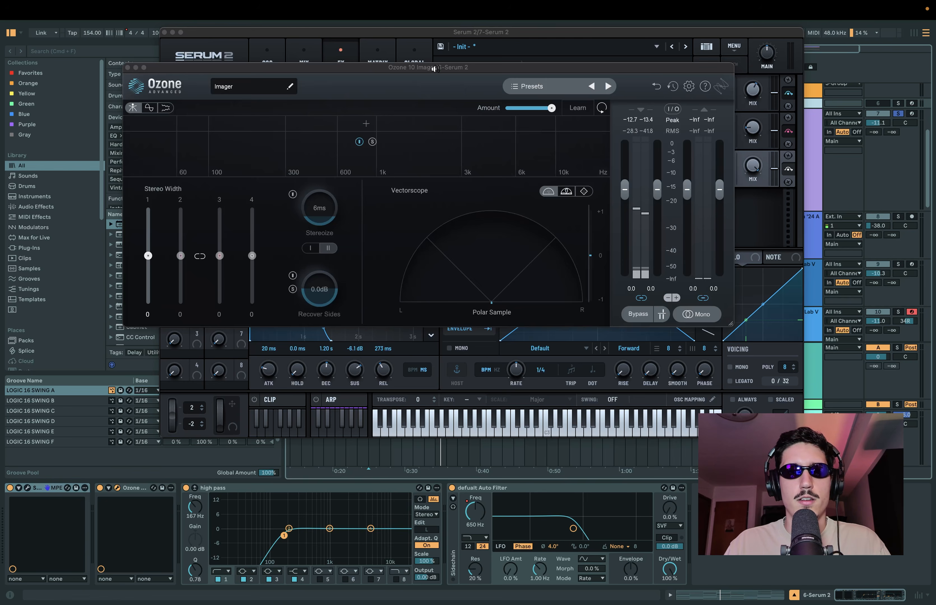
- Check the stereo image in Ozone Imager and return to Serum 2's effects page
left_click_drag(434, 69, 522, 64)
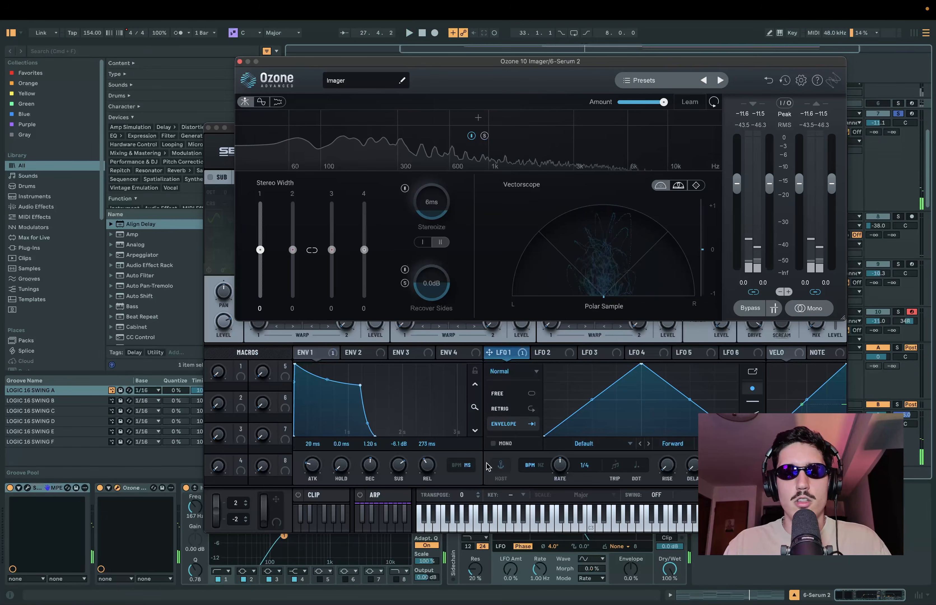
left_click(478, 445)
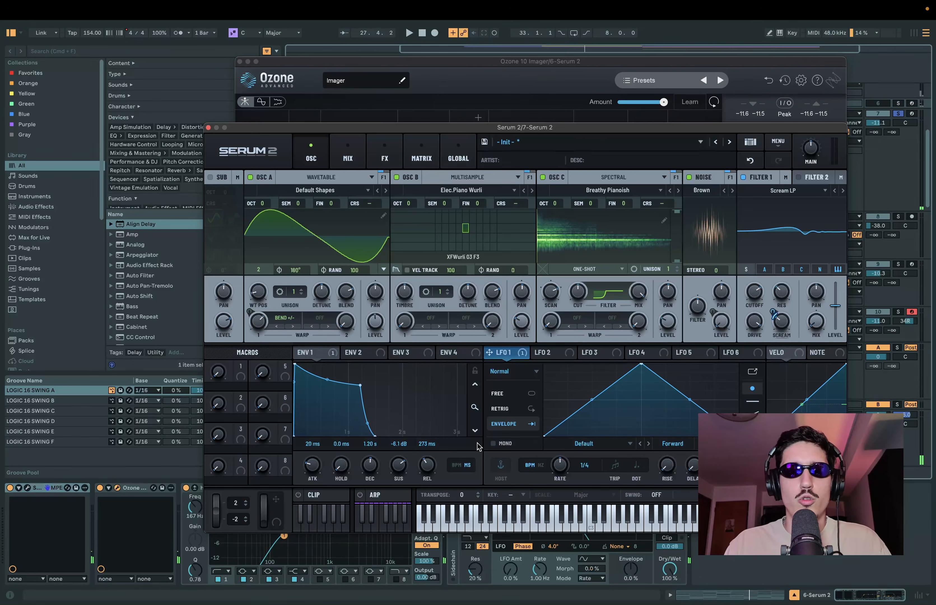
left_click_drag(488, 128, 486, 103)
left_click(395, 123)
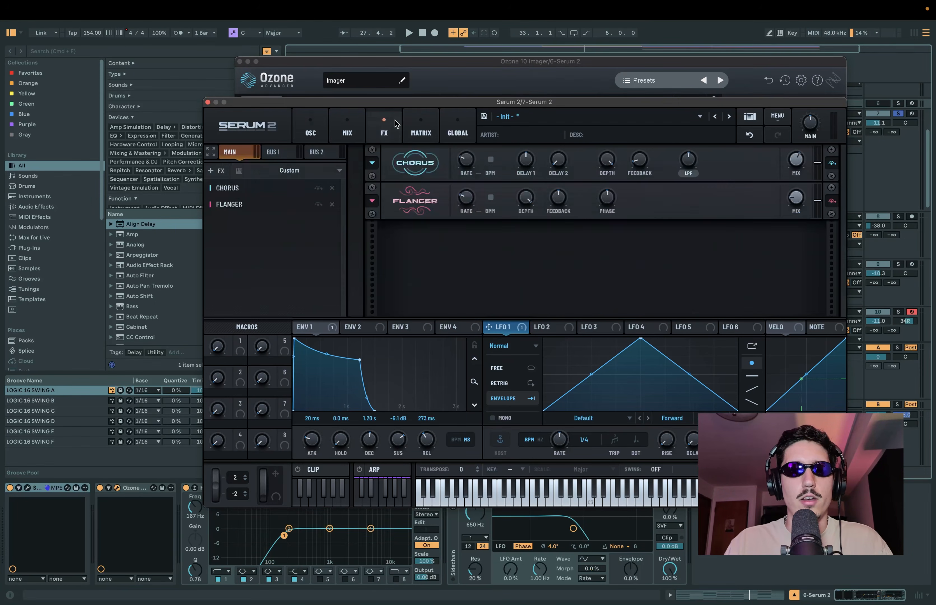
- Add a Utility effect after the Flanger in the main effects chain
left_click_drag(428, 99, 428, 22)
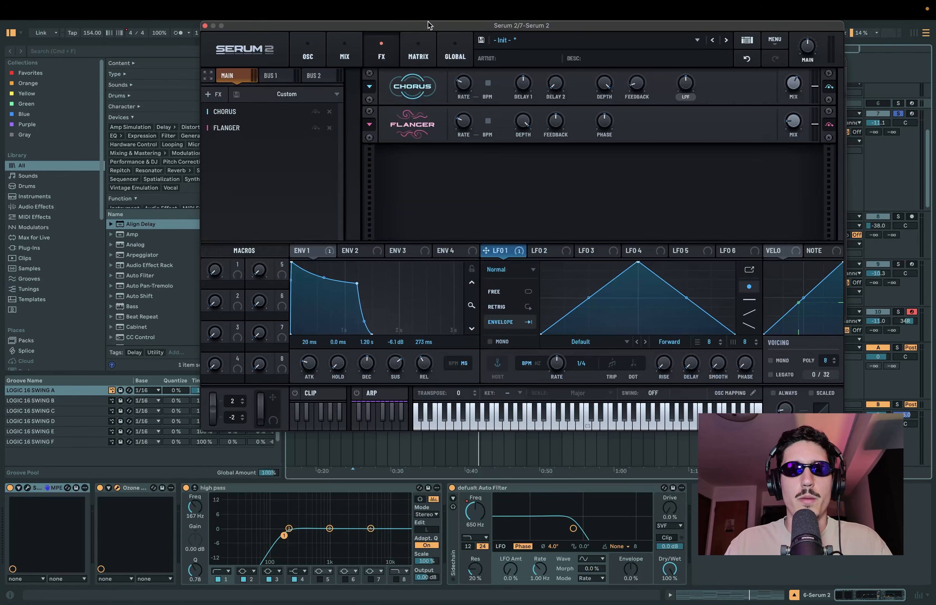
left_click(222, 97)
left_click(249, 291)
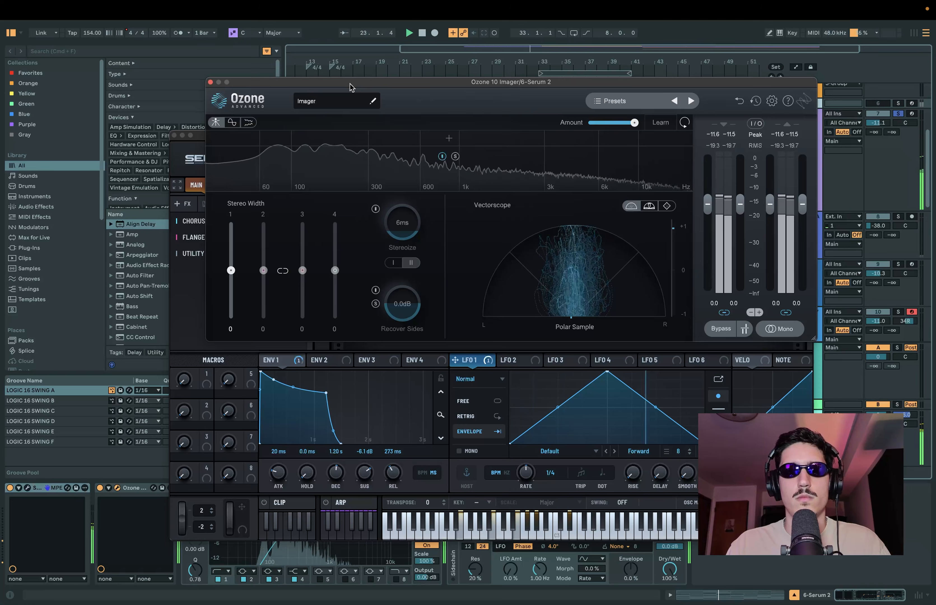
- Examine the effected sound's stereo spread in Ozone Imager, stop playback and bring Serum 2 back to the front
key("space")
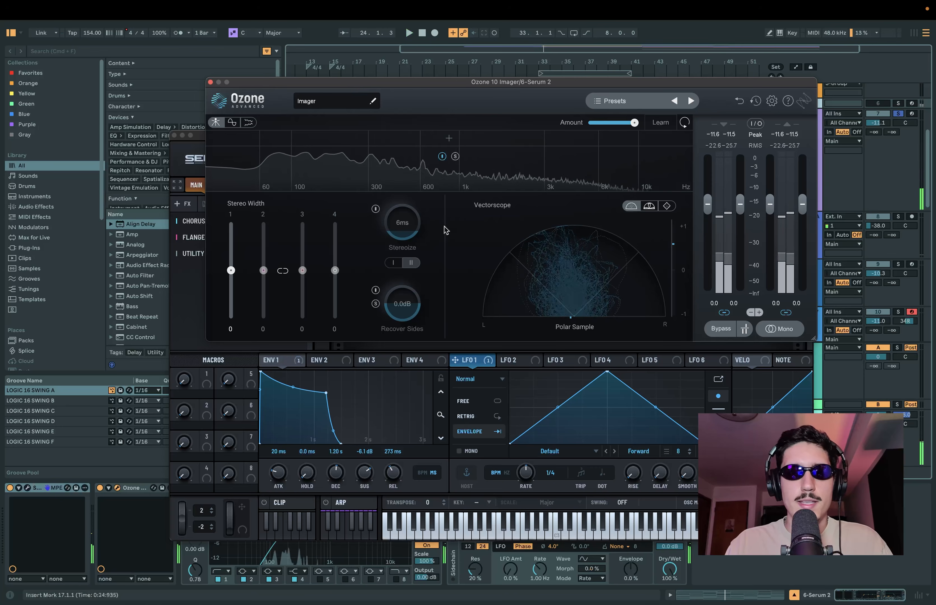
left_click_drag(394, 83, 403, 82)
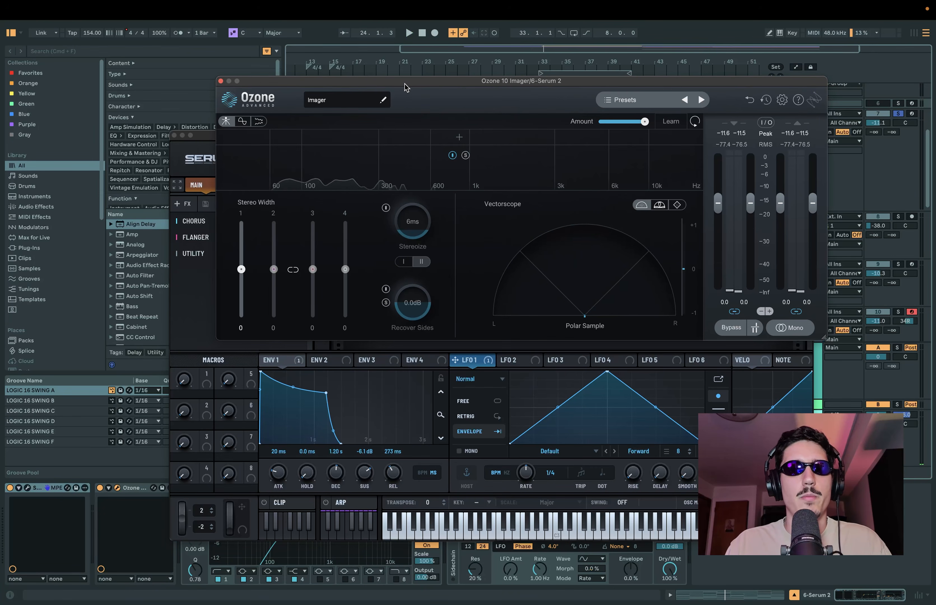
left_click_drag(206, 135, 209, 33)
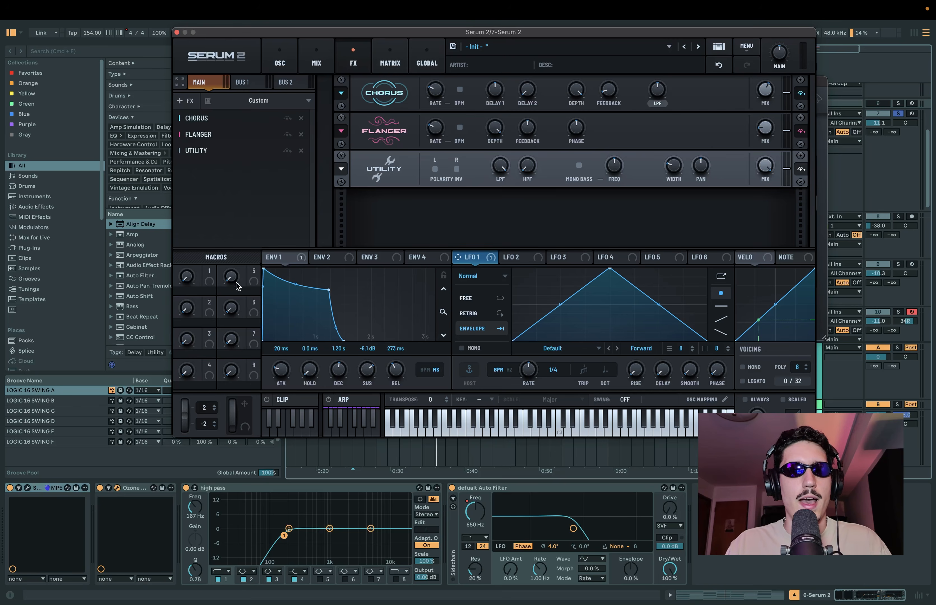
- Assign Macro 1 to the Utility effect's Width and sweep the macro up and down during playback
mouse_move(209, 284)
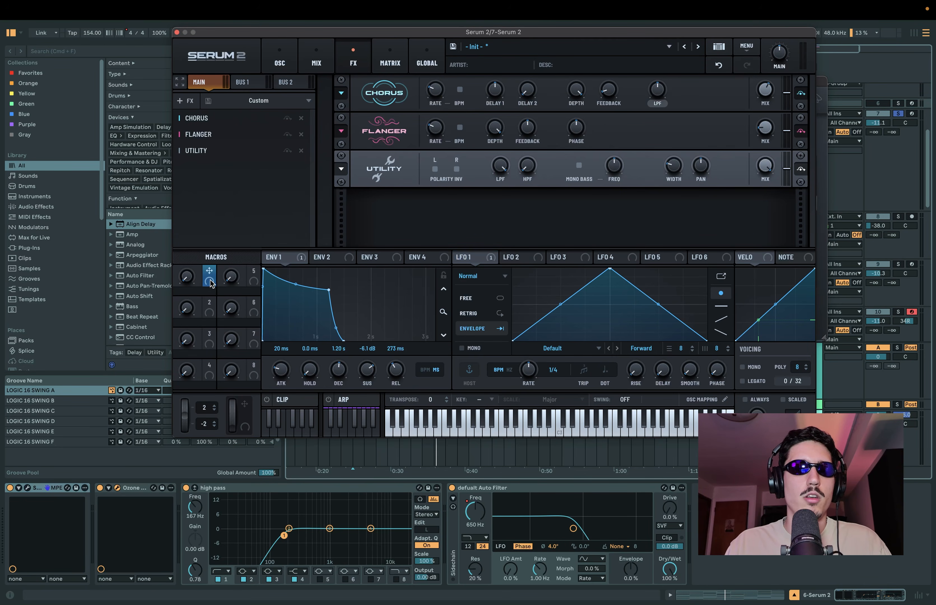
left_click_drag(212, 276, 669, 187)
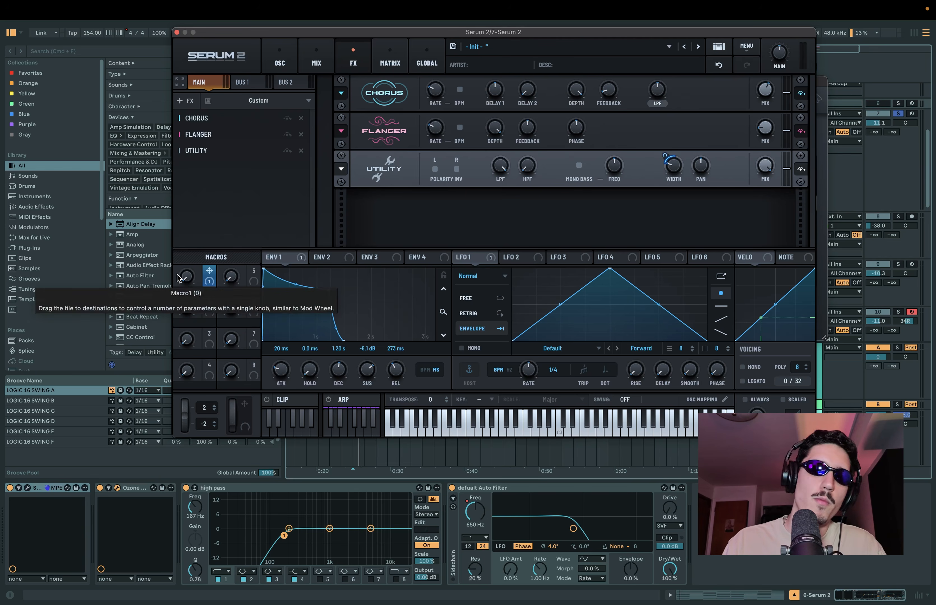
left_click_drag(187, 282, 194, 142)
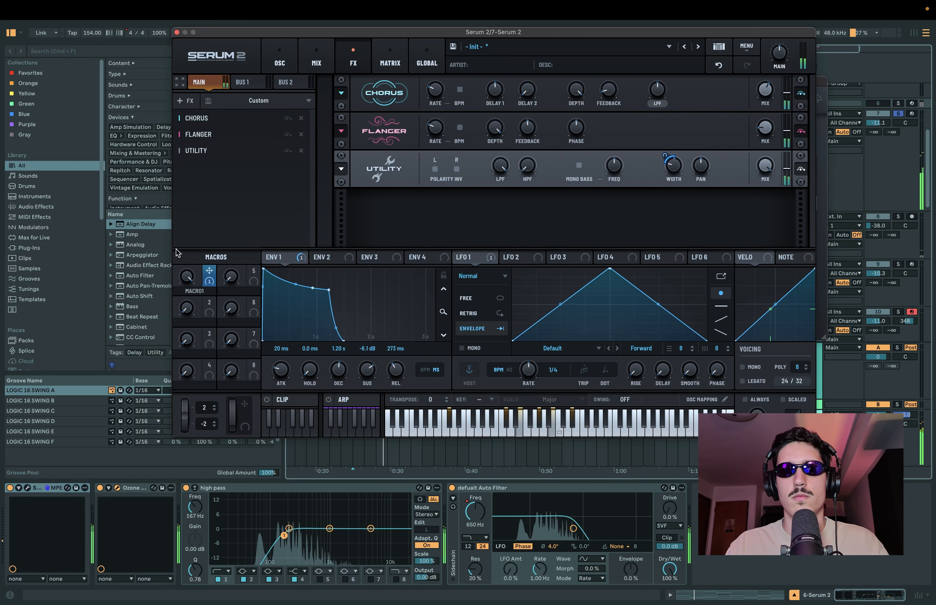
left_click_drag(193, 282, 210, 493)
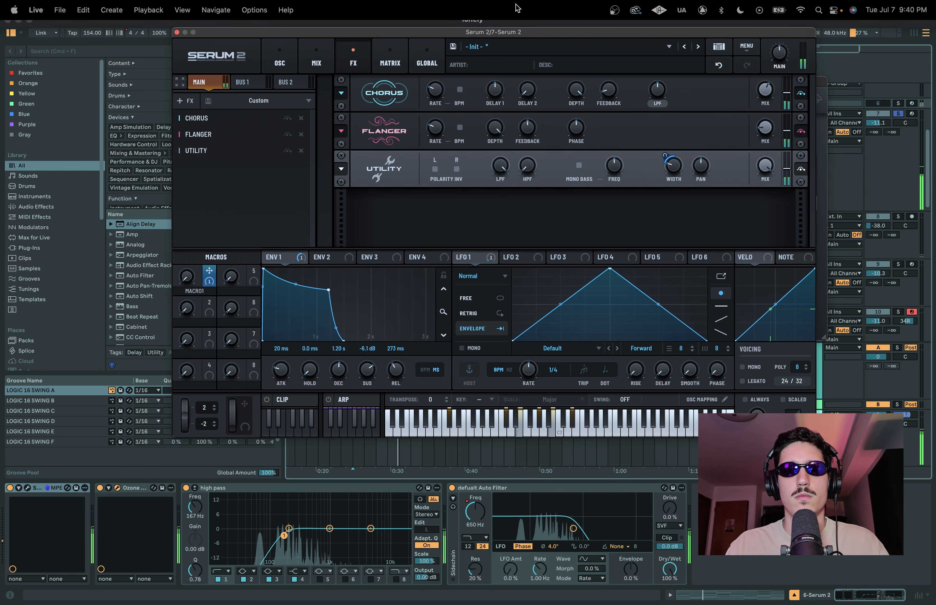
mouse_move(512, 36)
left_mouse_down()
mouse_move(513, 105)
mouse_move(514, 33)
left_mouse_up()
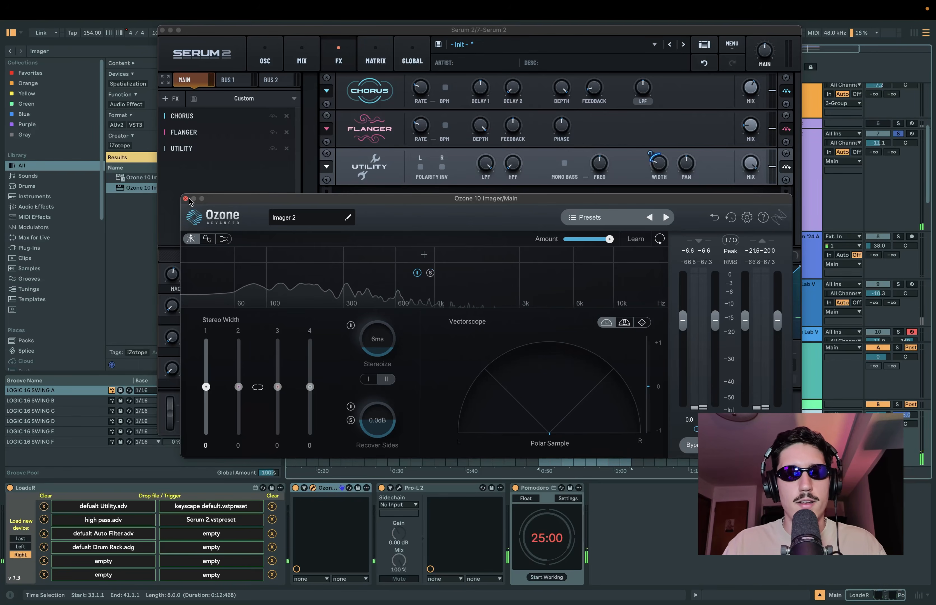
- Close Ozone Imager and add a Hall reverb with a low cut of 72, adjusted size and a 7.2 s decay
left_click(188, 202)
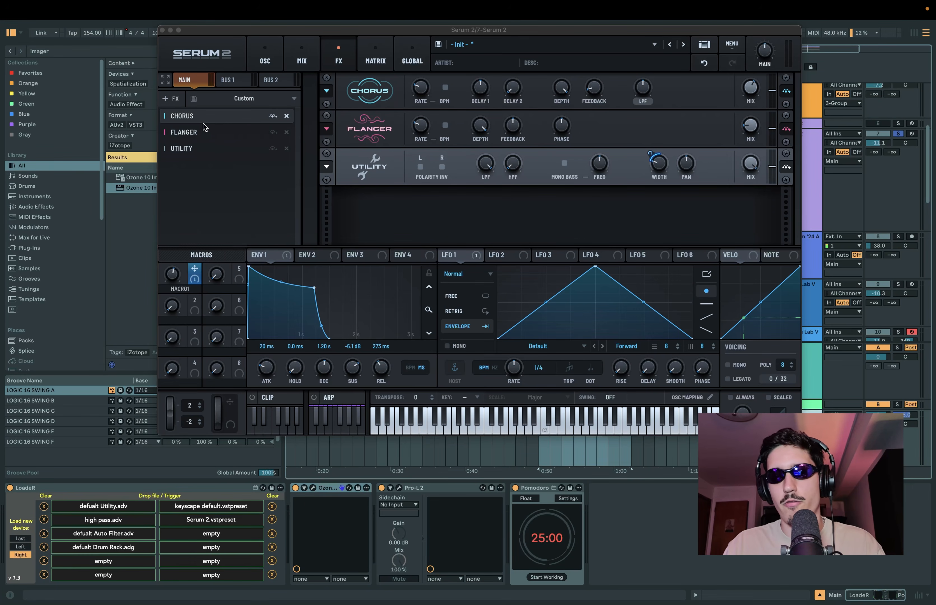
left_click(179, 101)
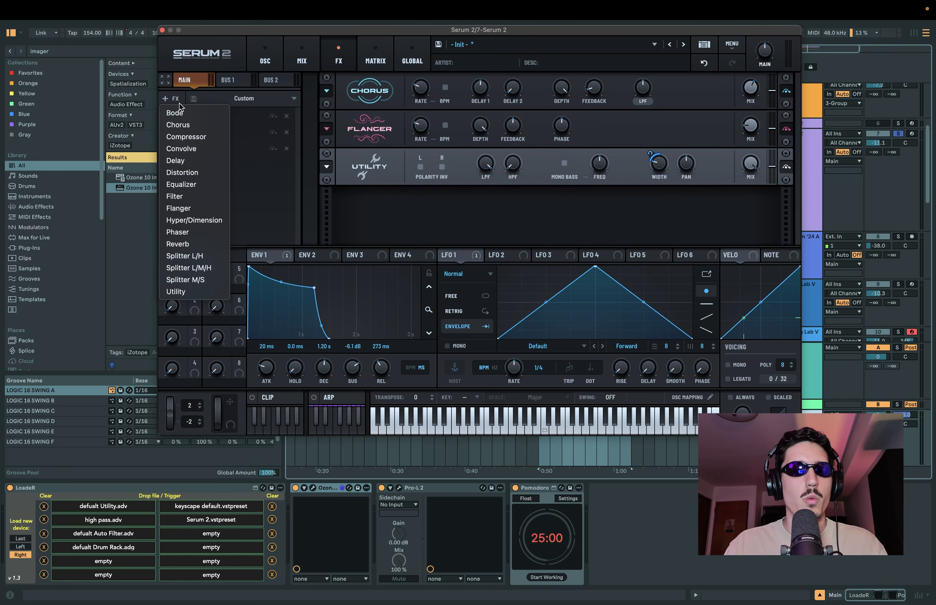
left_click(213, 244)
left_click_drag(473, 228, 498, 148)
left_click_drag(549, 208, 548, 174)
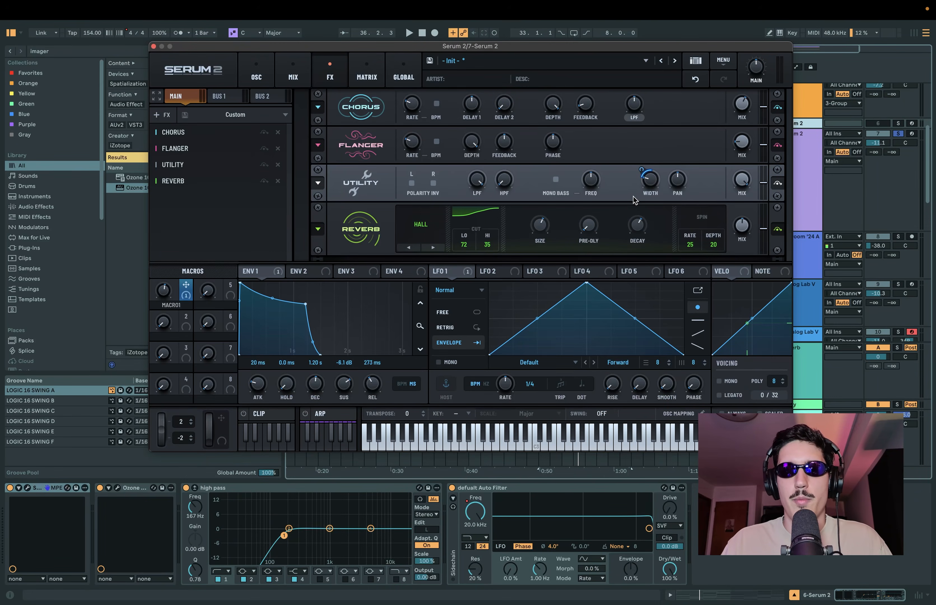
left_click_drag(642, 224, 642, 223)
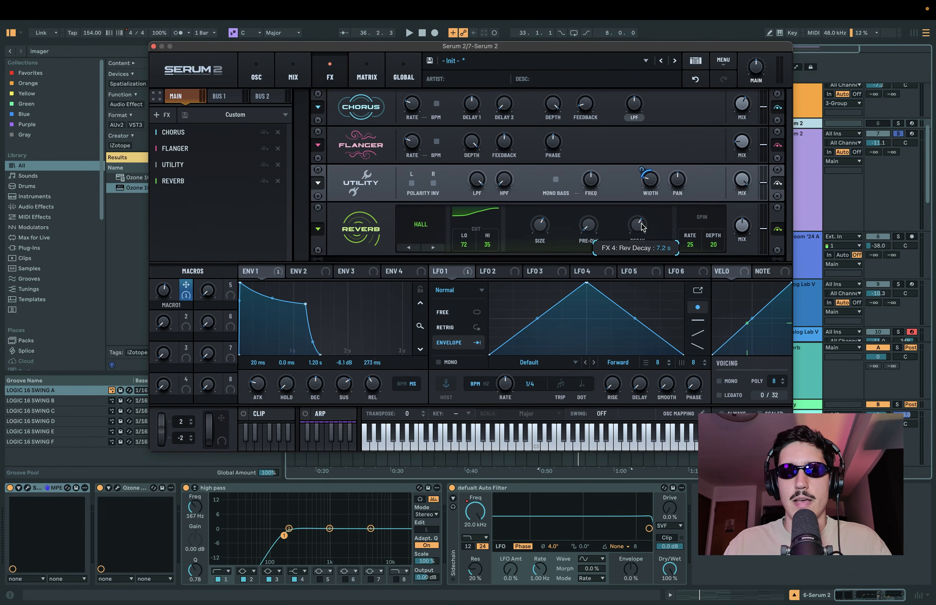
- Audition the reverb and bring up Ozone Imager on the Main track to examine the stereo field
key("space")
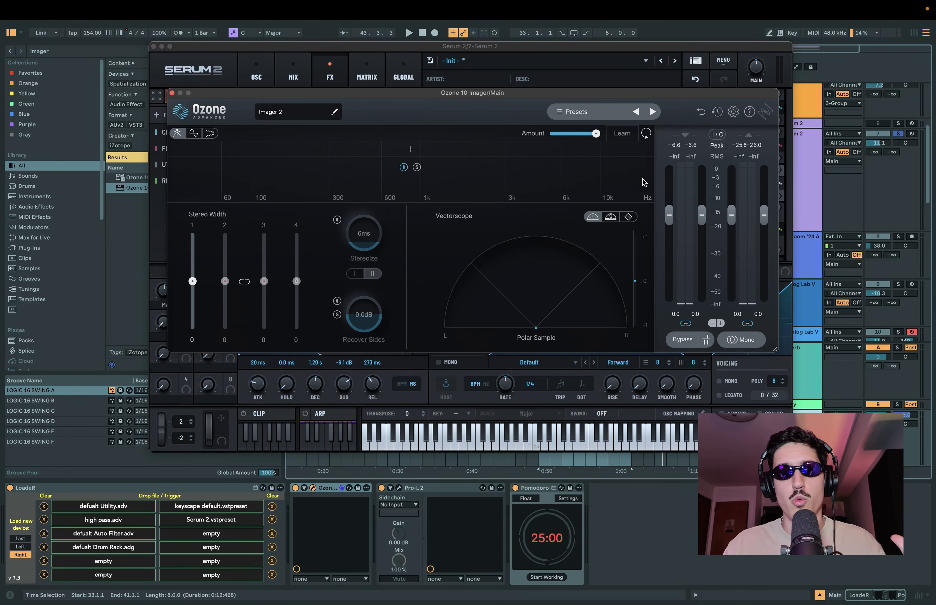
left_click_drag(629, 96, 670, 288)
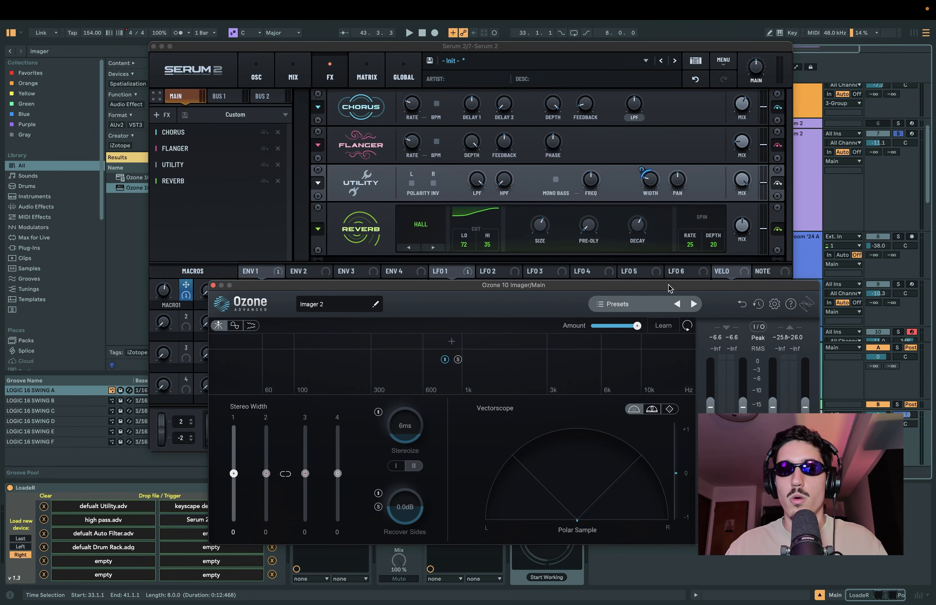
left_click_drag(669, 285, 664, 207)
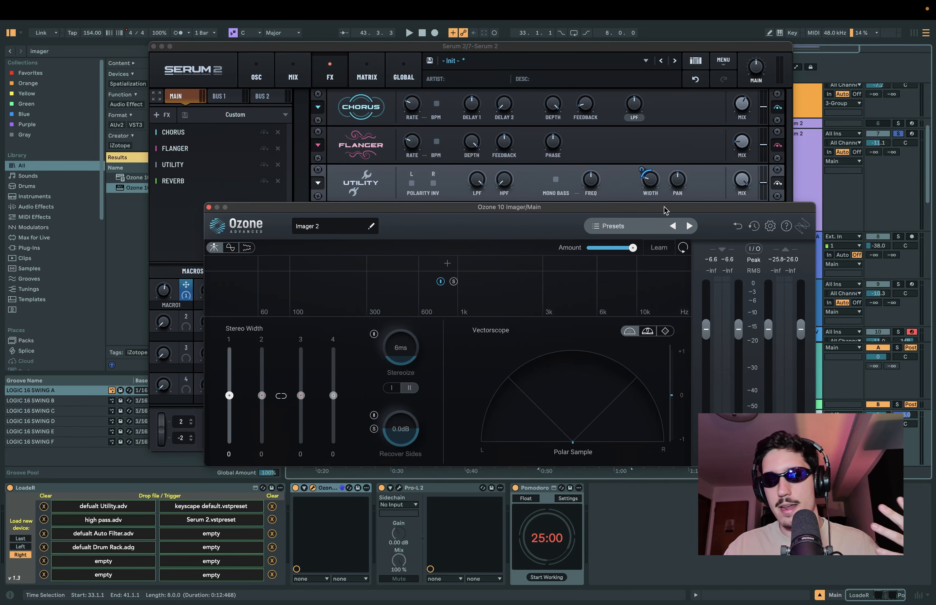
left_click_drag(664, 207, 645, 140)
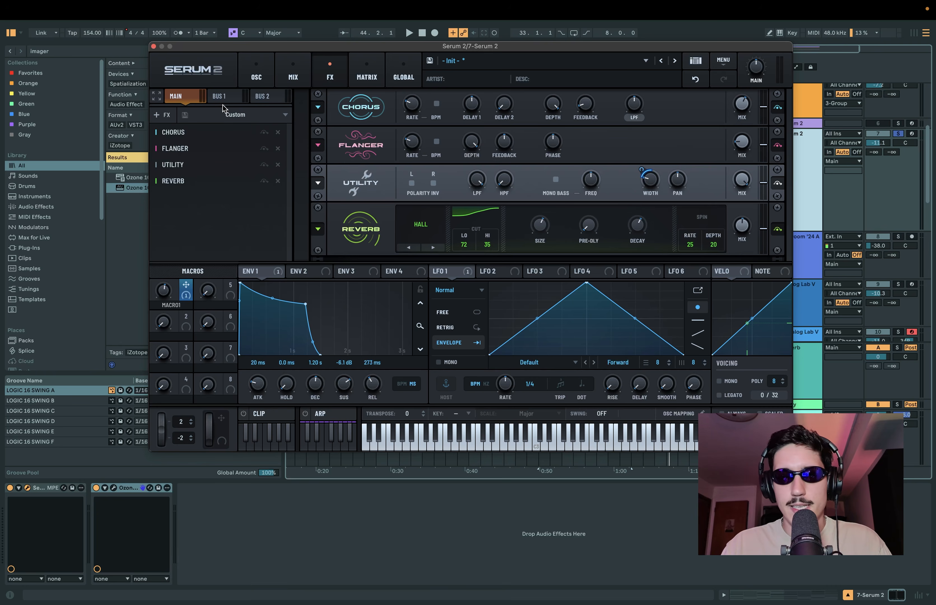
- Add a Filter effect after the Reverb, keep the MG Low 24 type and raise its cutoff
left_click(166, 117)
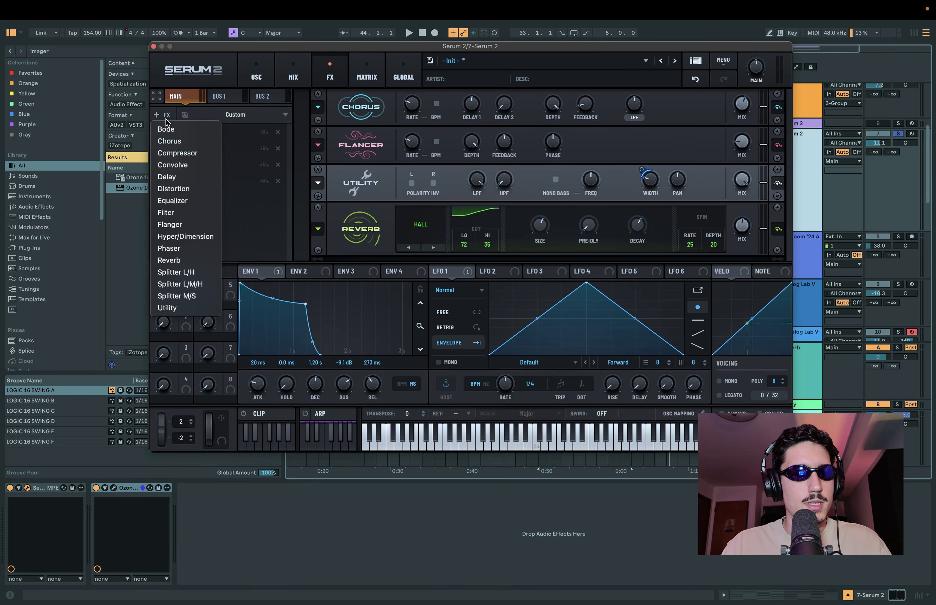
left_click(199, 213)
left_click(431, 253)
left_click(409, 253)
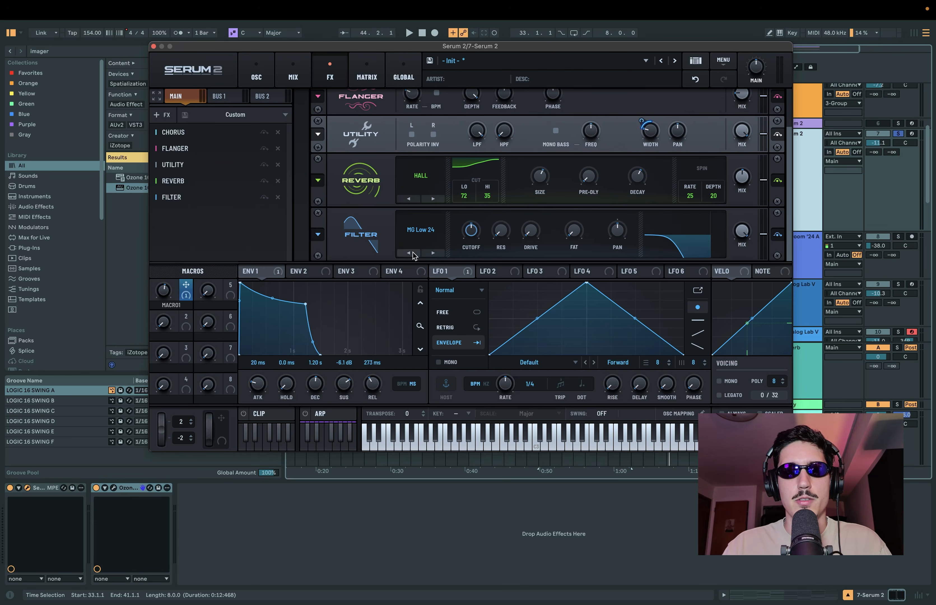
left_click_drag(475, 240, 528, 117)
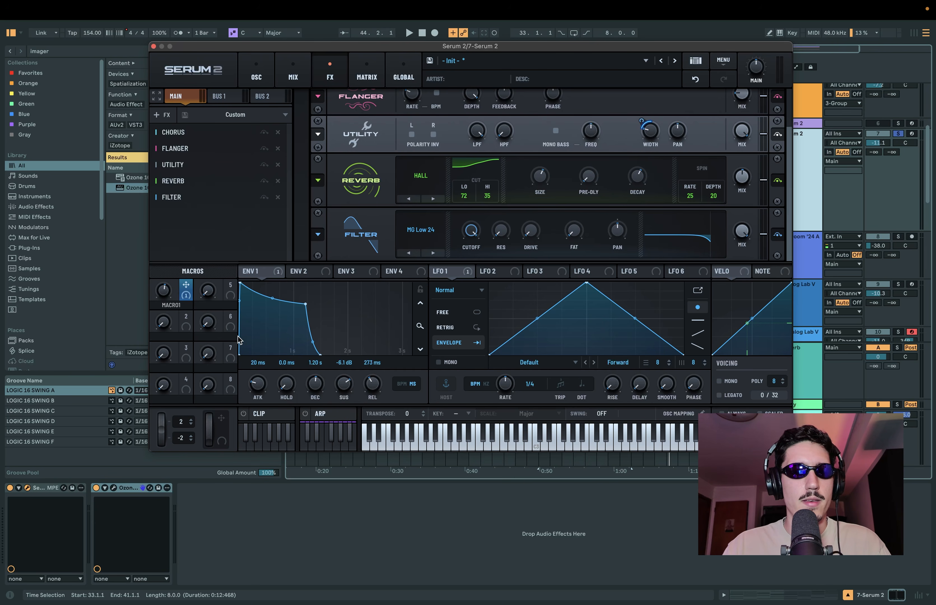
- Assign Macro 5 to the Filter effect's cutoff, audition the macro's sweep and return to the oscillator page
left_click_drag(231, 286, 477, 236)
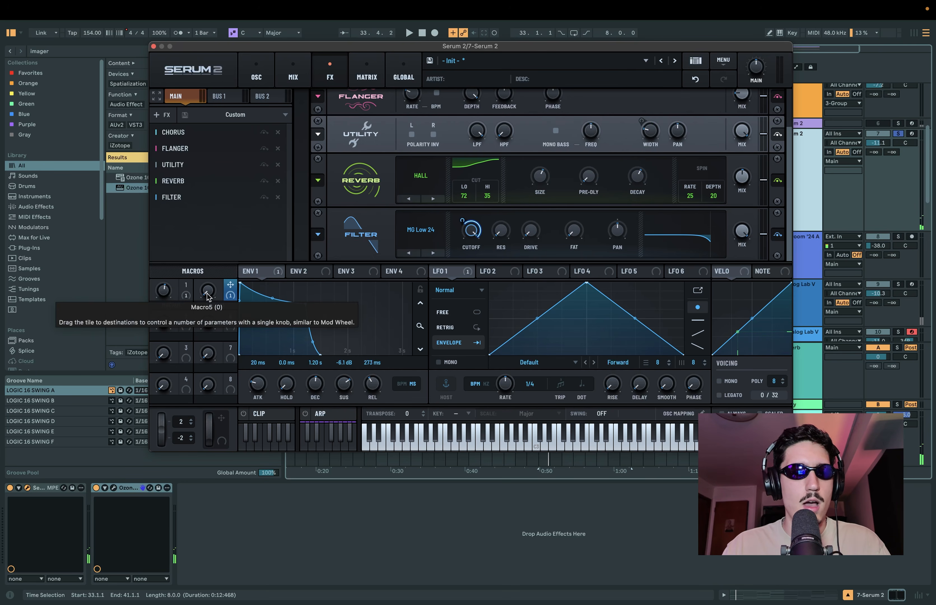
left_click_drag(212, 293, 221, 207)
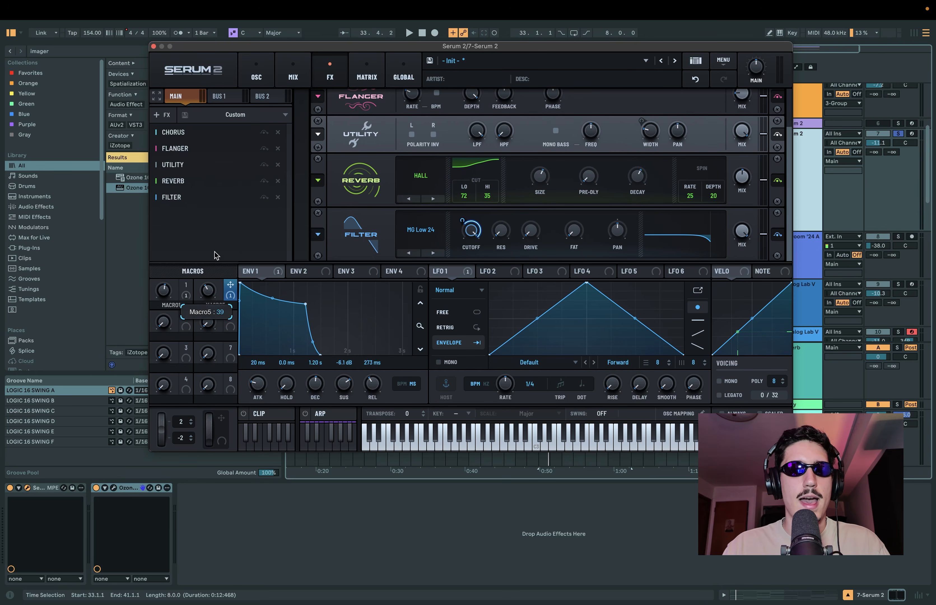
left_click_drag(214, 251, 214, 219)
key("space")
left_click_drag(208, 323, 217, 210)
left_click(259, 71)
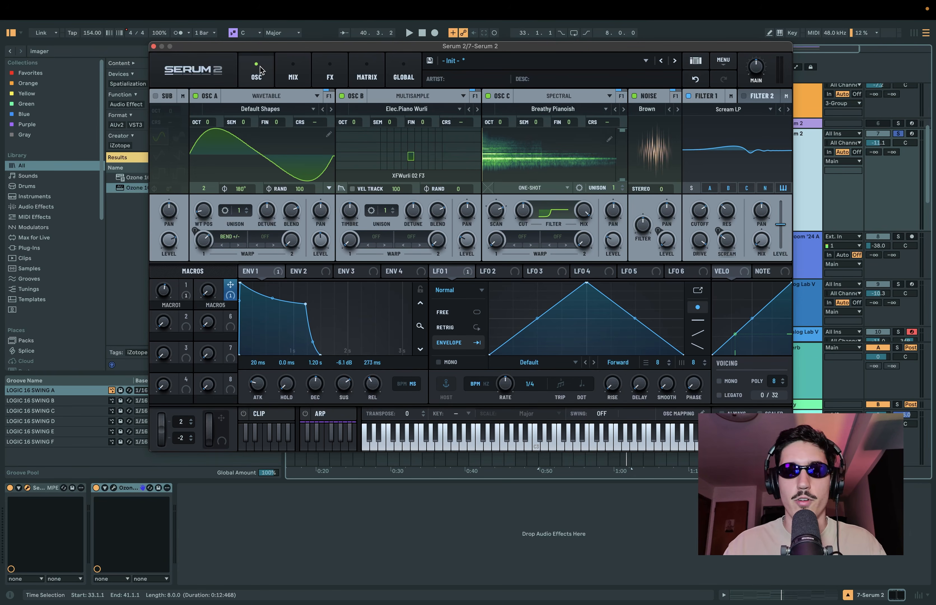
- Close Serum 2 and examine the track layout of the full arrangement
left_click(153, 47)
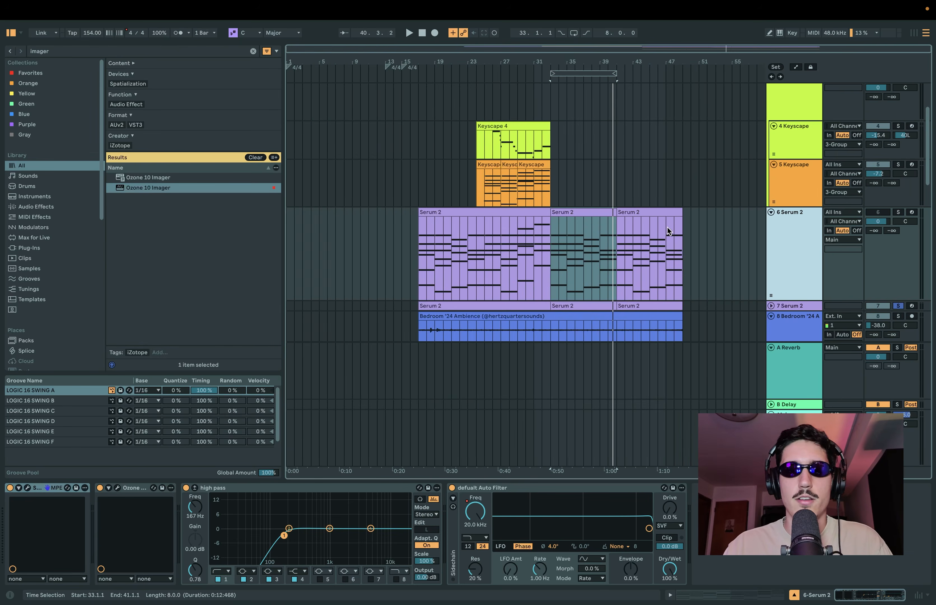
scroll(597, 227, "up", 3)
scroll(652, 230, "down", 4)
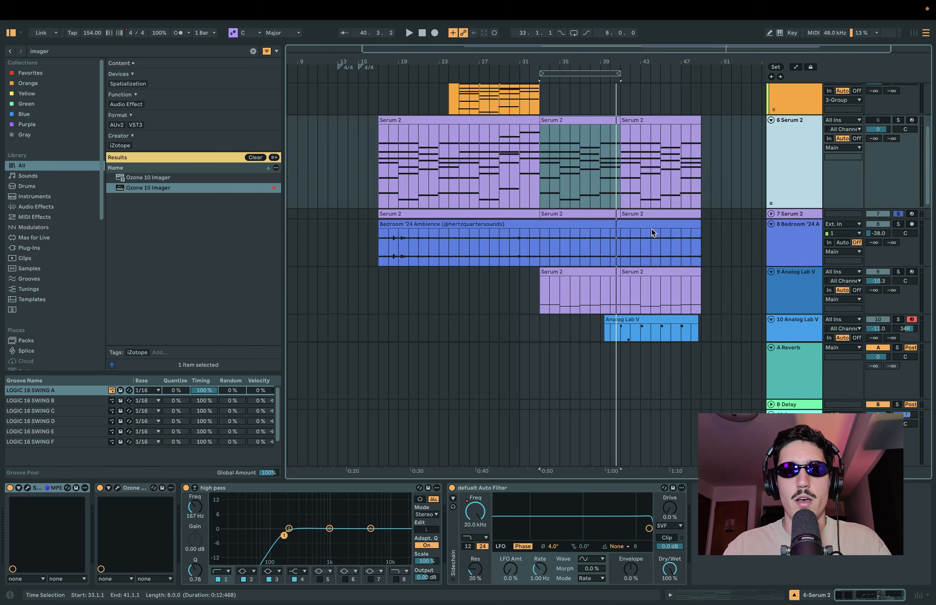
scroll(651, 229, "down", 5)
scroll(625, 258, "up", 10)
scroll(573, 239, "down", 3)
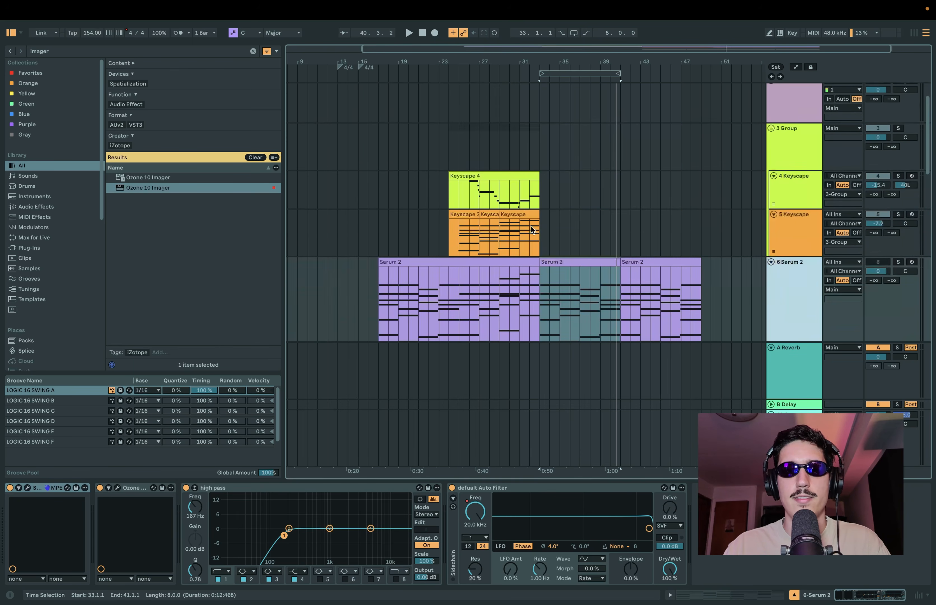
left_click_drag(380, 179, 534, 317)
left_click_drag(551, 148, 737, 325)
scroll(690, 263, "down", 2)
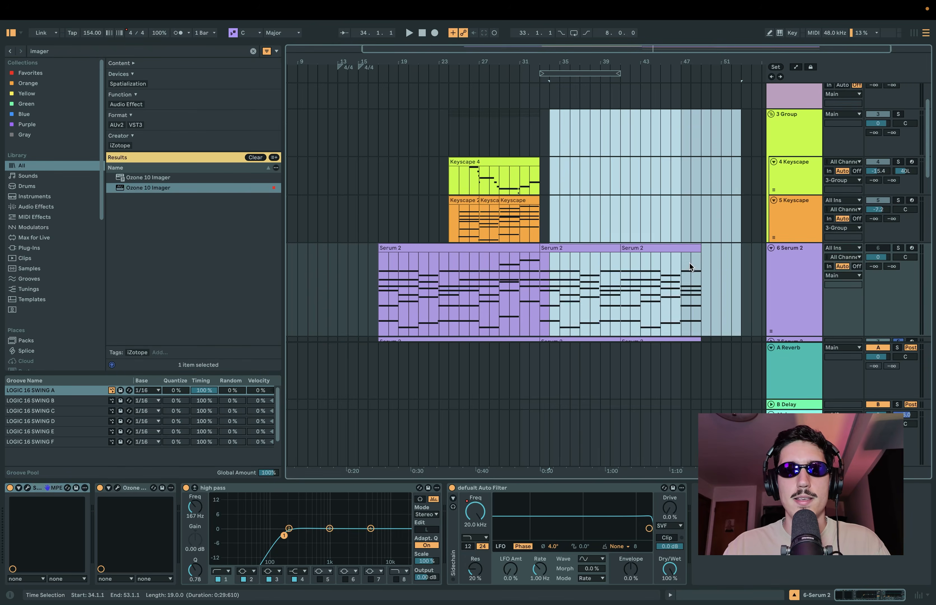
left_click(650, 232)
scroll(567, 200, "down", 3)
scroll(406, 236, "up", 3)
- Turn on the 6 Serum 2 track, mute 7 Serum 2 and play the arrangement from bar 17
left_click(371, 246)
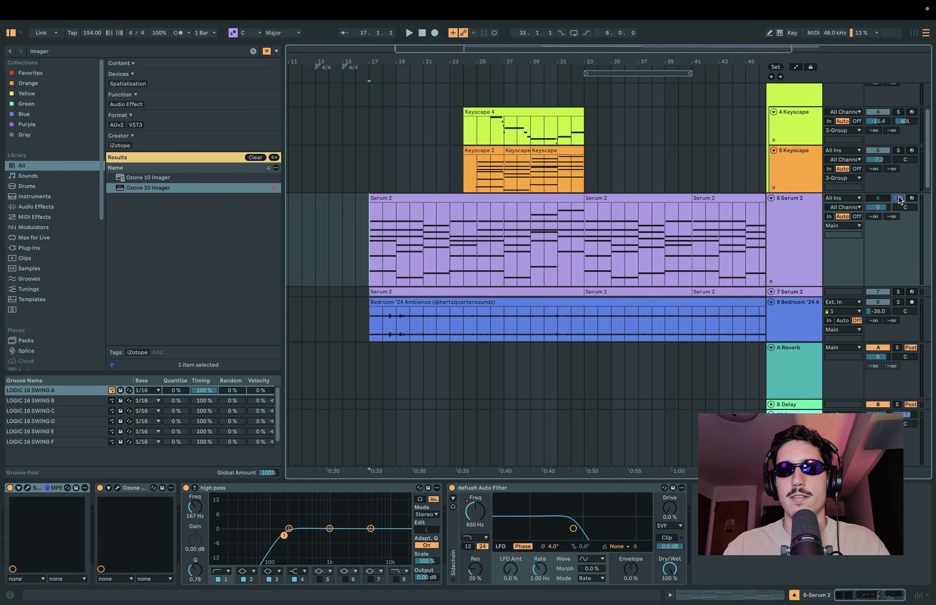
left_click(899, 198)
left_click(878, 292)
left_click(878, 198)
mouse_move(369, 232)
left_mouse_down()
mouse_move(718, 252)
mouse_move(382, 247)
left_mouse_up()
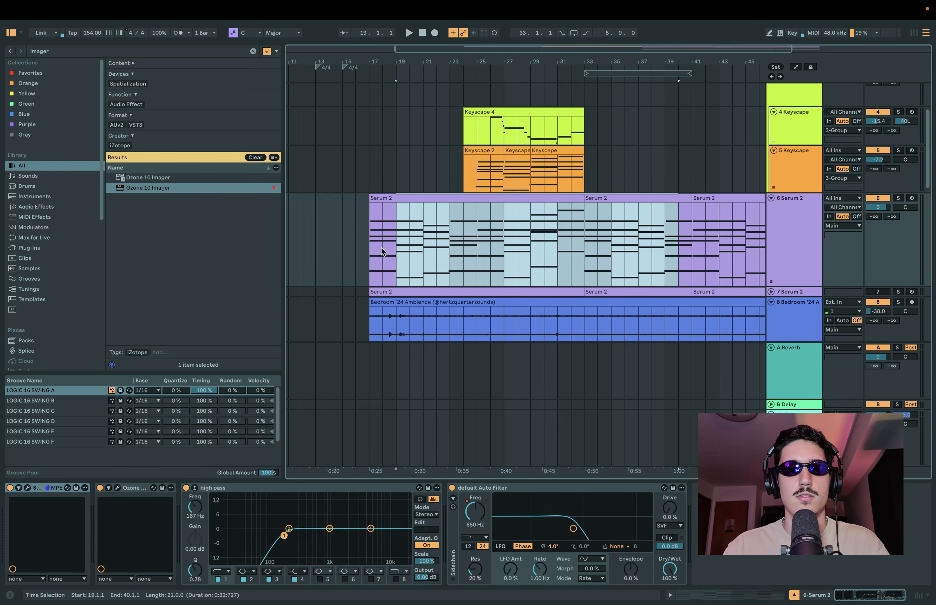
left_click(382, 248)
key("space")
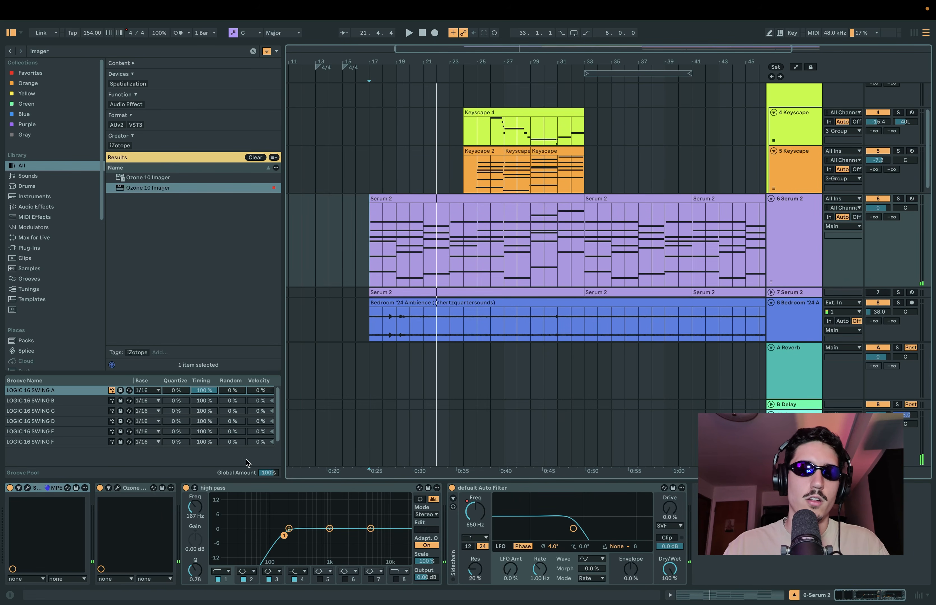
- Examine the Serum 2 effects chain on track 6 and the track's Auto Filter frequency automation
left_click(24, 487)
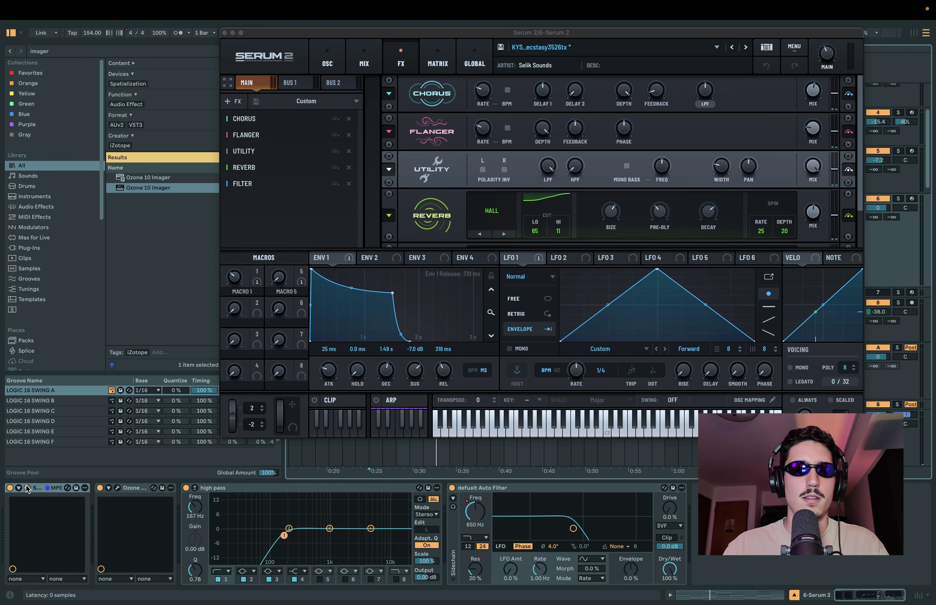
left_click(224, 32)
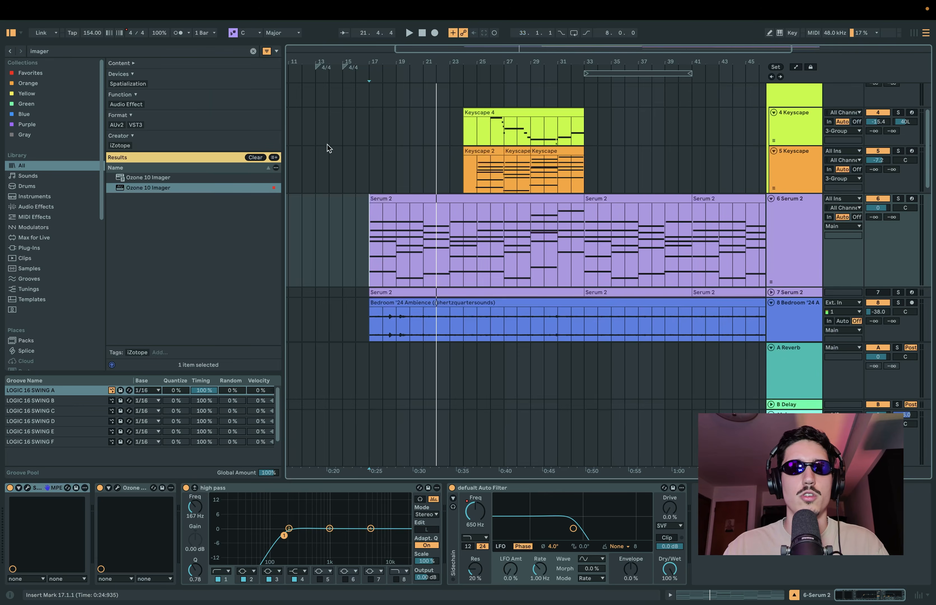
key("a")
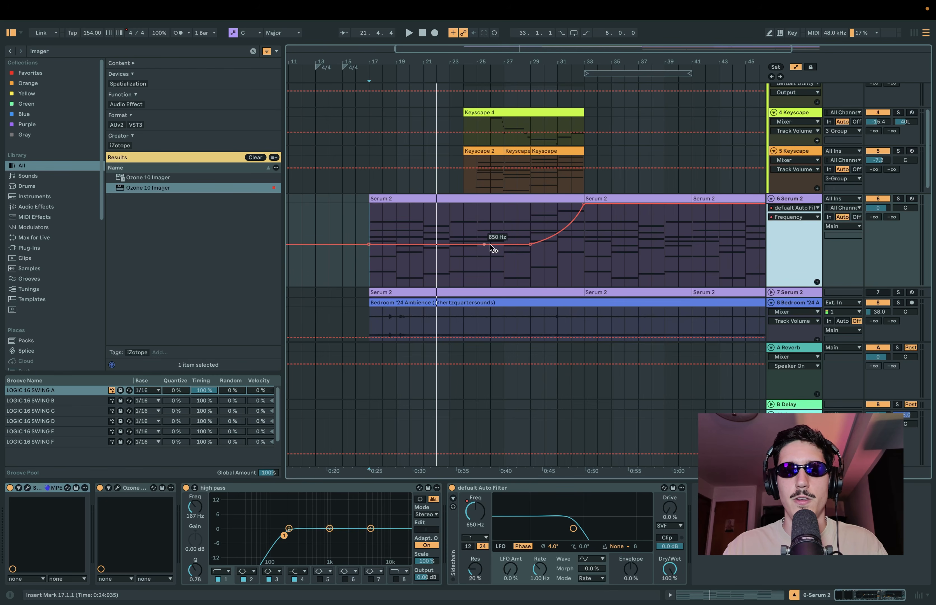
key("a")
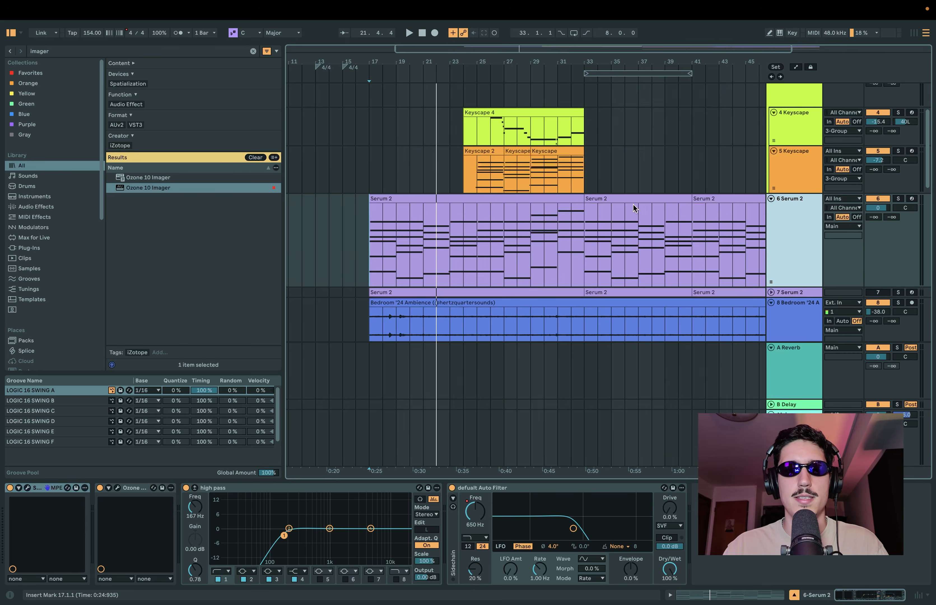
- Solo the 3 Group track and audition its Keyscape clips from bar 25
scroll(665, 214, "up", 3)
left_click(898, 90)
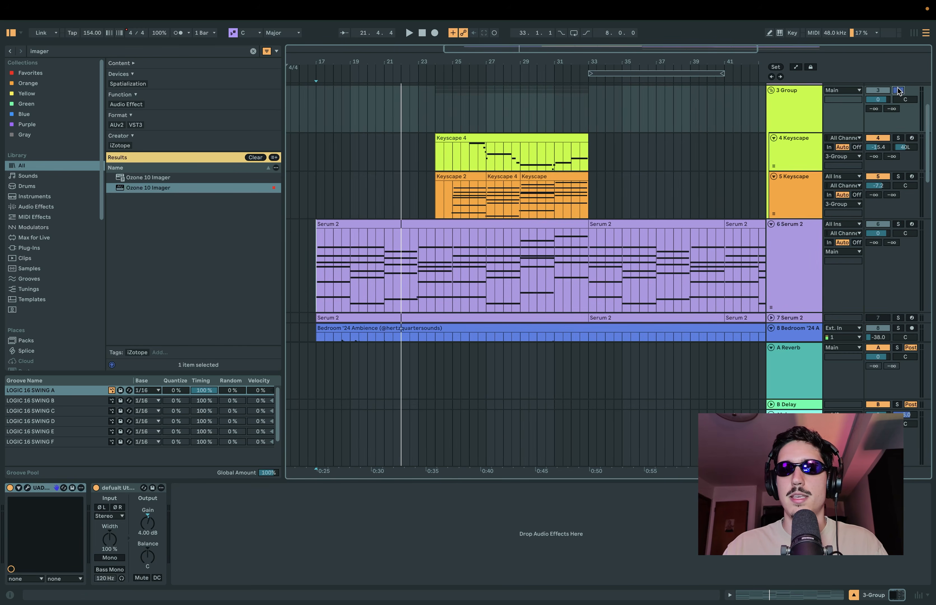
scroll(707, 172, "up", 2)
scroll(706, 172, "up", 2)
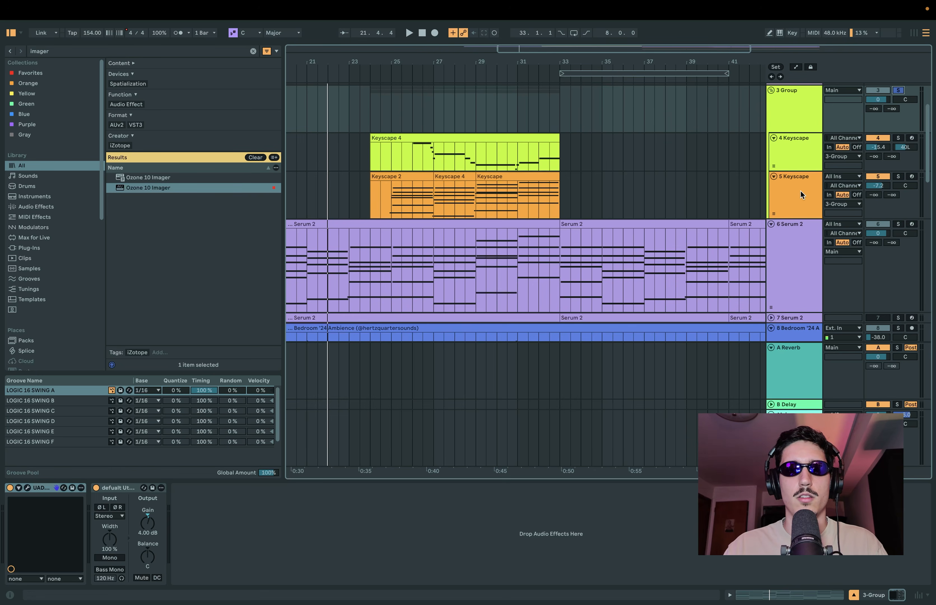
left_click(386, 160)
key("space")
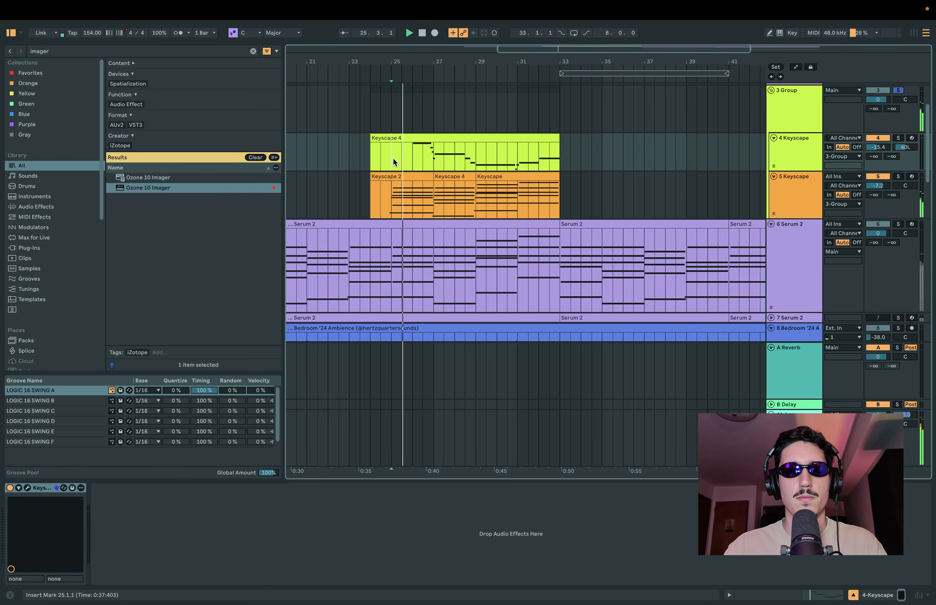
scroll(509, 168, "up", 2)
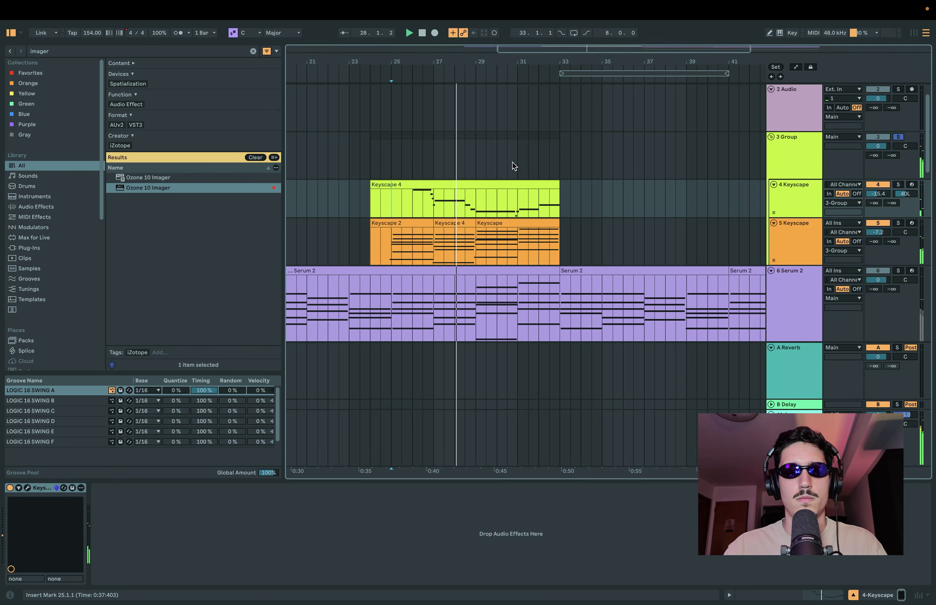
- Bring up Keyscape on track 4 to check its loaded patch, and close it again
key("Up")
left_click(784, 200)
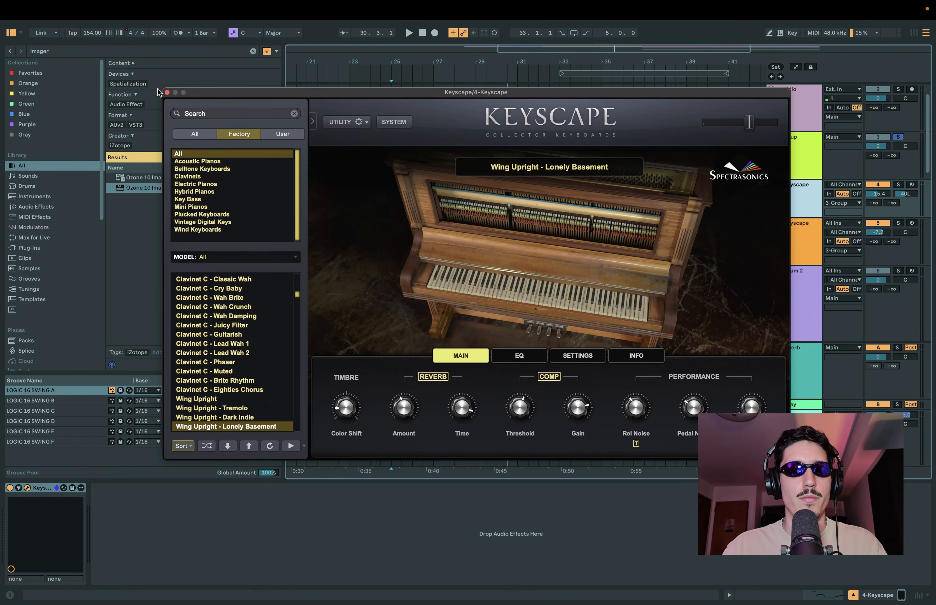
key("Up")
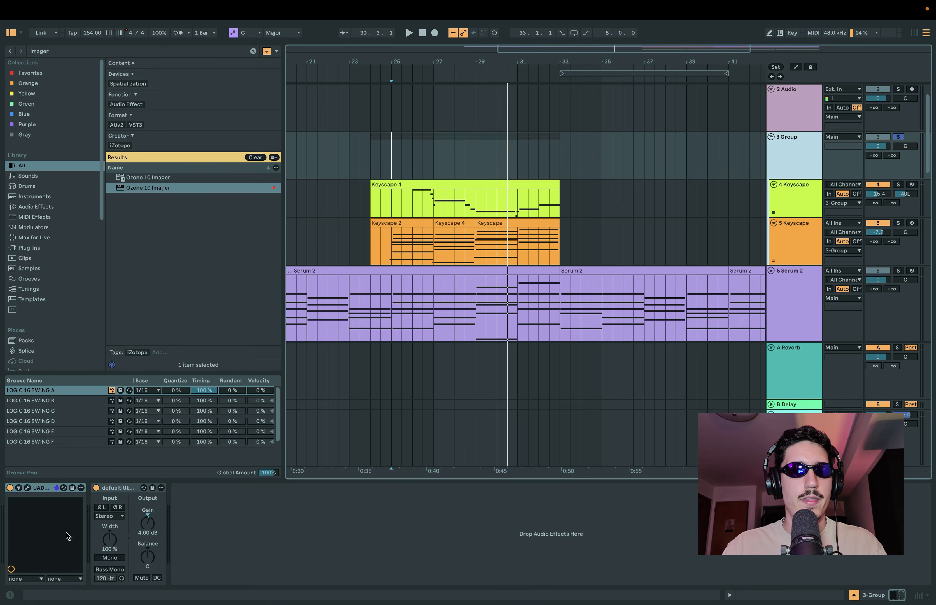
- Inspect the UADx Ocean Way Studios Deluxe settings on the 3 Group track and close the plug-in
left_click(28, 489)
left_click_drag(499, 159, 502, 96)
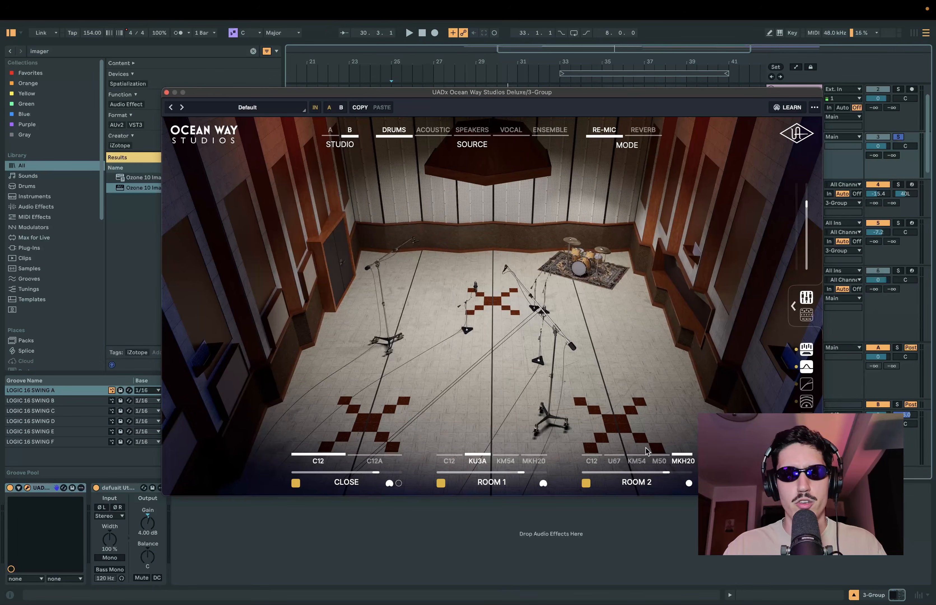
left_click(166, 93)
- Solo the Bedroom '24 Ambience track, audition it from bar 19 and turn its solo off
left_click(805, 154)
left_click(899, 131)
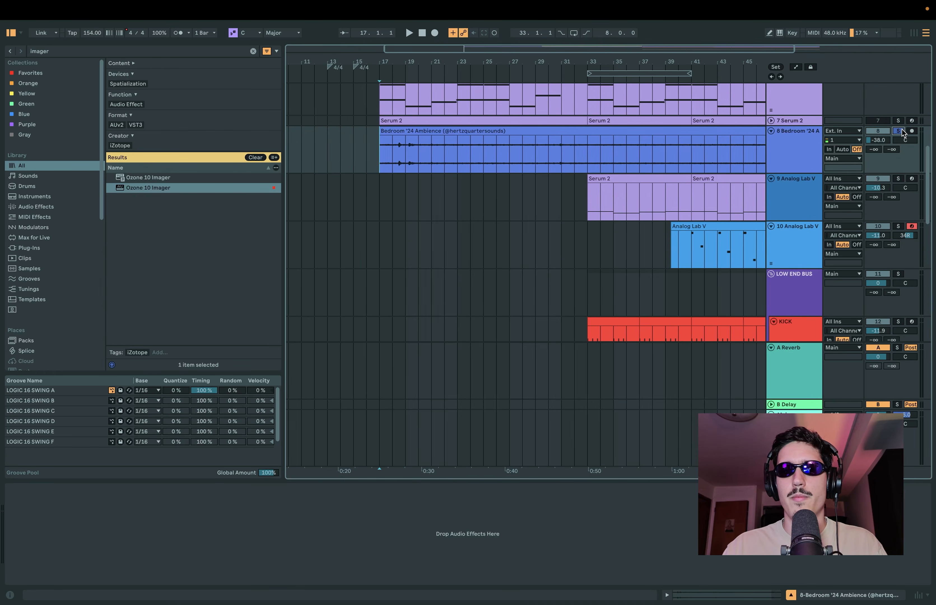
left_click_drag(405, 154, 379, 153)
left_click_drag(587, 155, 471, 159)
left_click(400, 156)
key("space")
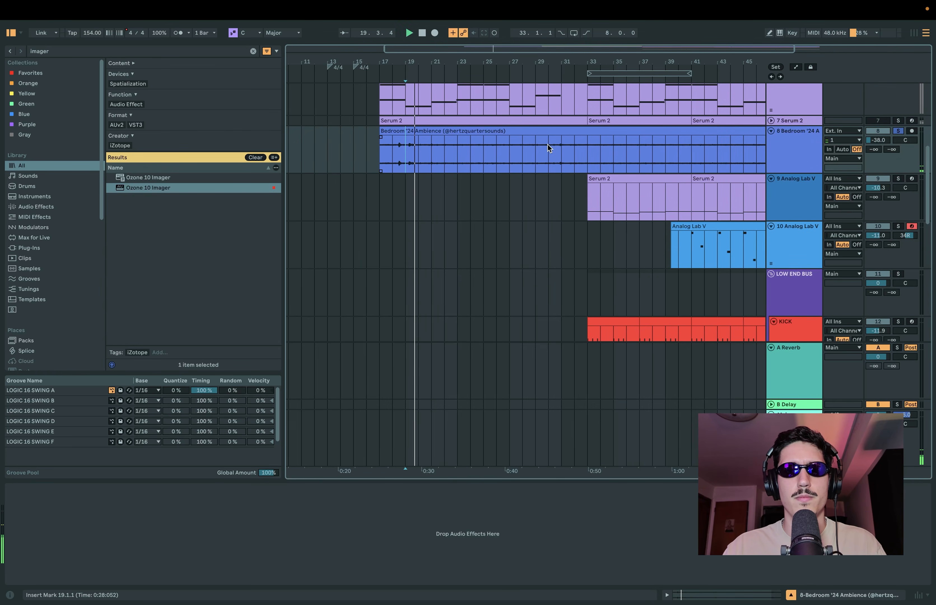
left_click(899, 131)
- Solo the 9 Analog Lab V track, play it from bar 33 and bring up its instrument
scroll(488, 193, "down", 4)
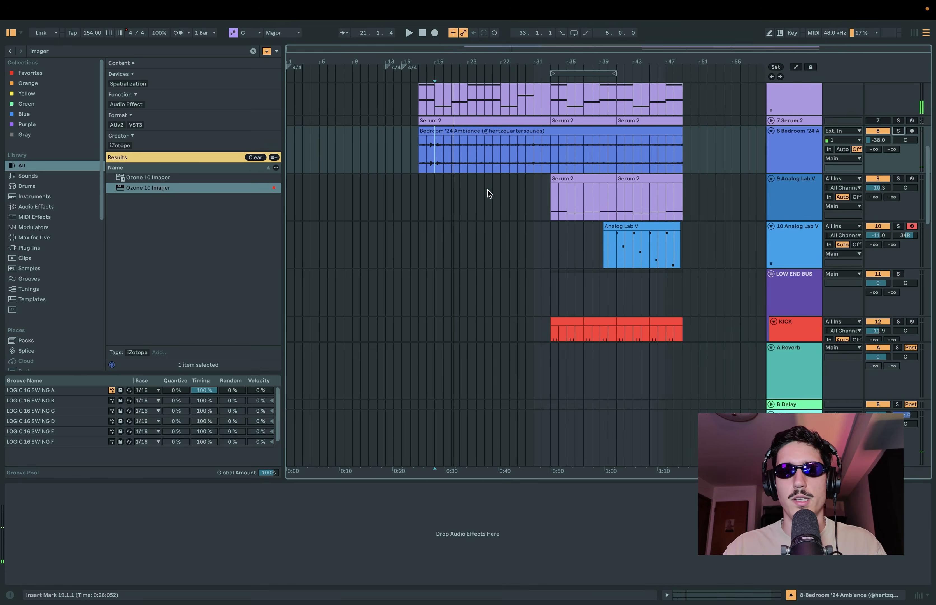
scroll(612, 208, "up", 4)
left_click(524, 205)
scroll(525, 204, "down", 2)
left_click(896, 179)
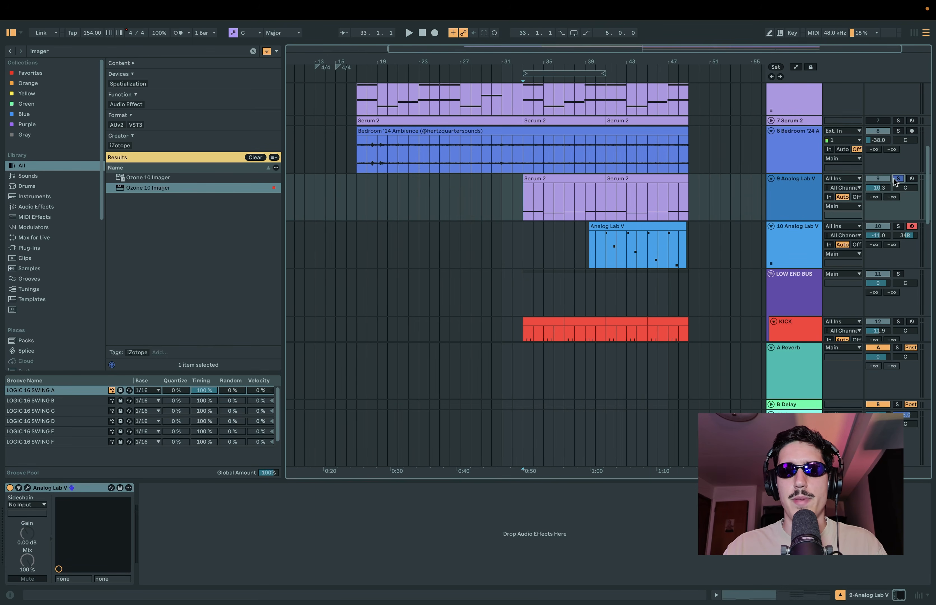
key("space")
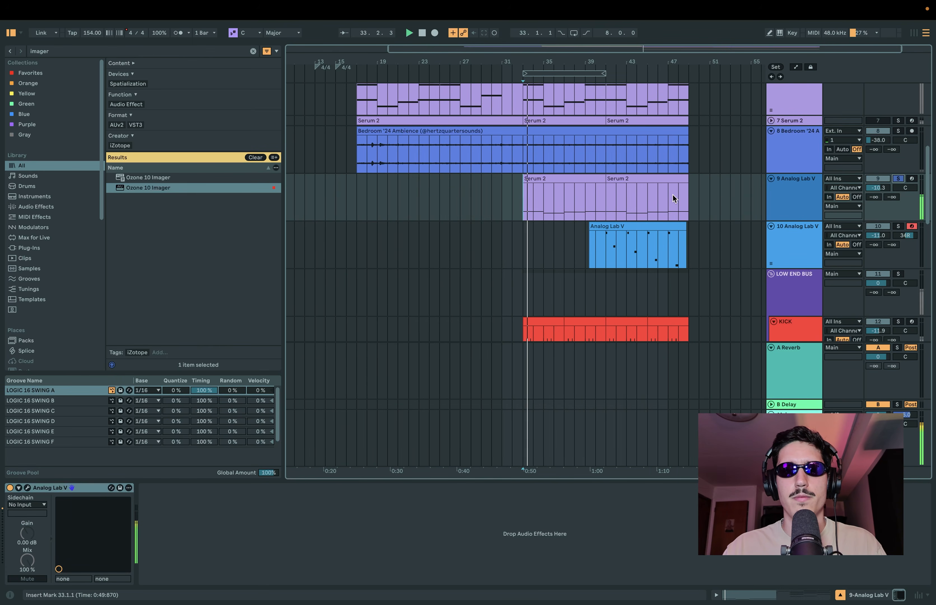
left_click(27, 488)
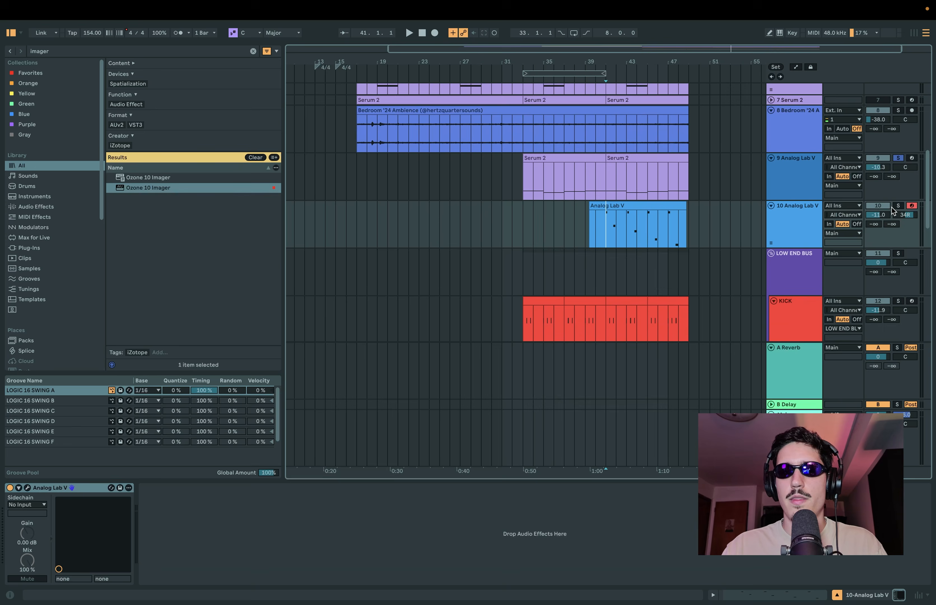
- Audition the 10 Analog Lab V track from bar 41, check its instrument's preset and close the plug-in window
scroll(764, 235, "up", 2)
left_click(807, 232)
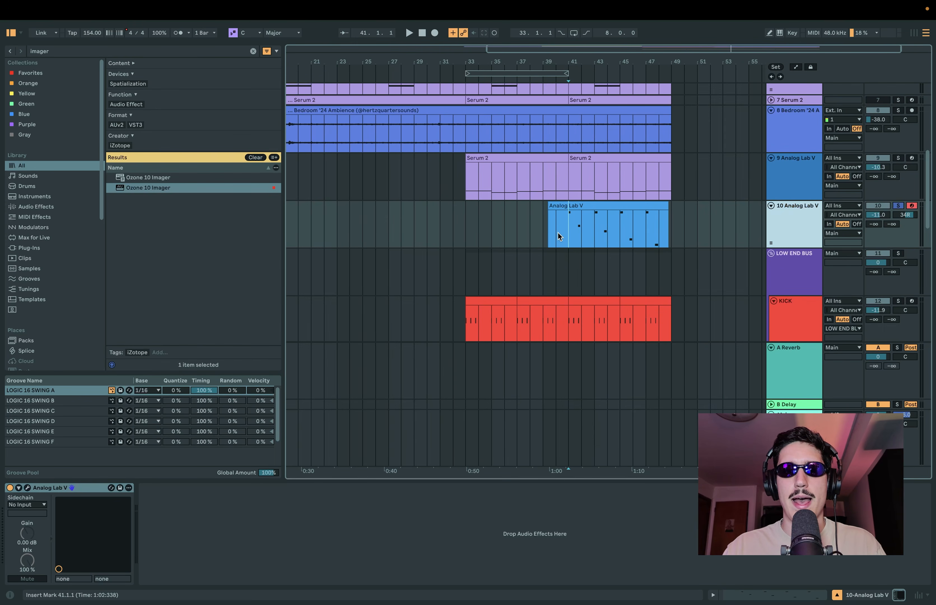
key("space")
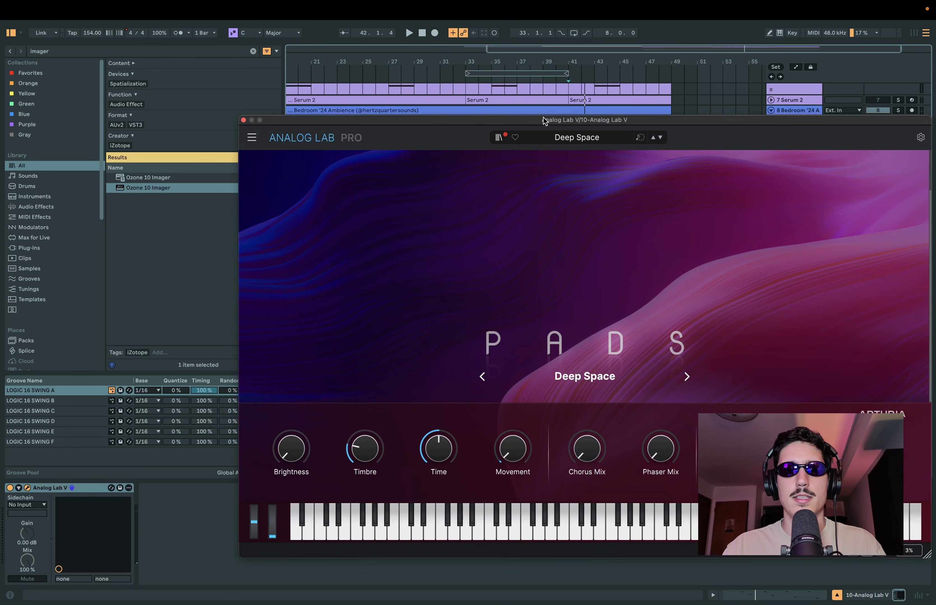
left_click_drag(546, 120, 366, 72)
left_click(153, 85)
- Solo the KICK track and audition its pattern from bar 33
scroll(497, 178, "down", 5)
left_click(497, 179)
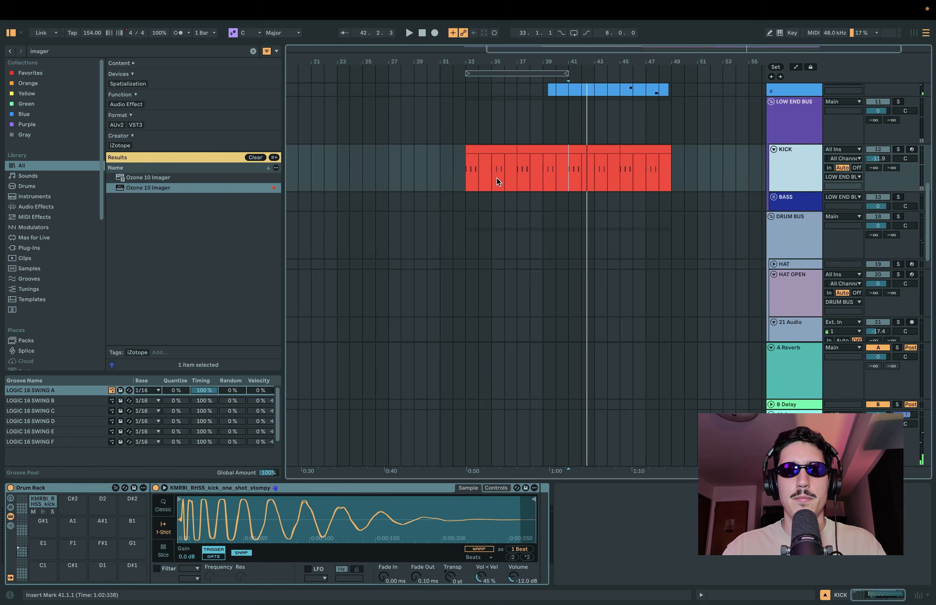
scroll(650, 219, "down", 5)
scroll(694, 263, "up", 3)
left_click(466, 121)
left_click(900, 112)
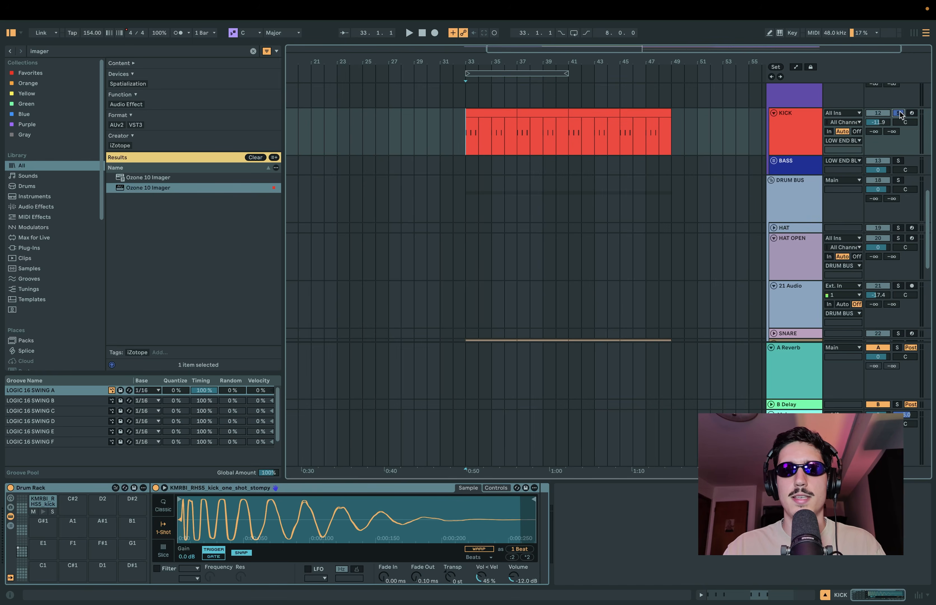
key("space")
scroll(818, 269, "down", 3)
left_click(883, 259)
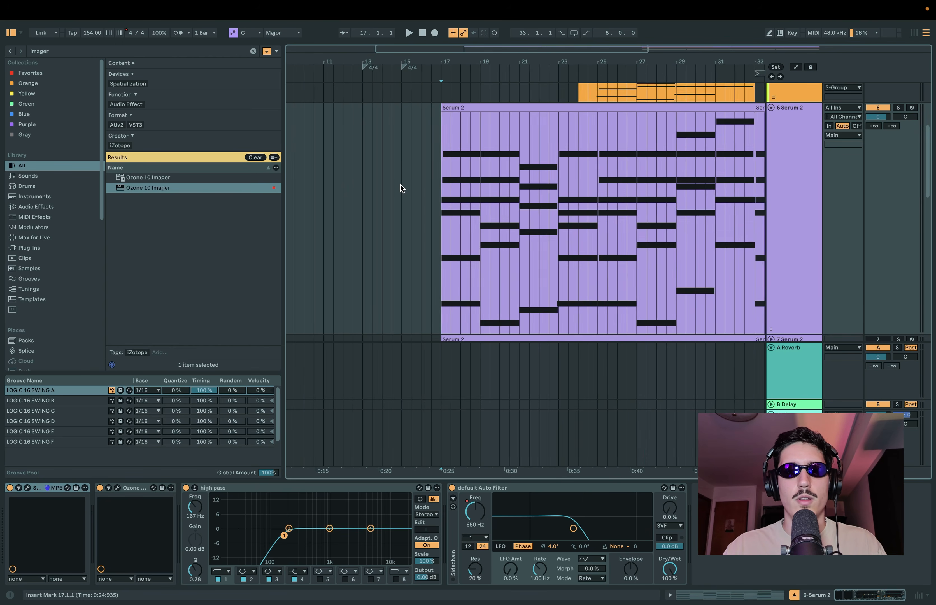
- Reduce the height of the 6 Serum 2 track to bring the surrounding tracks into view
scroll(442, 182, "up", 5)
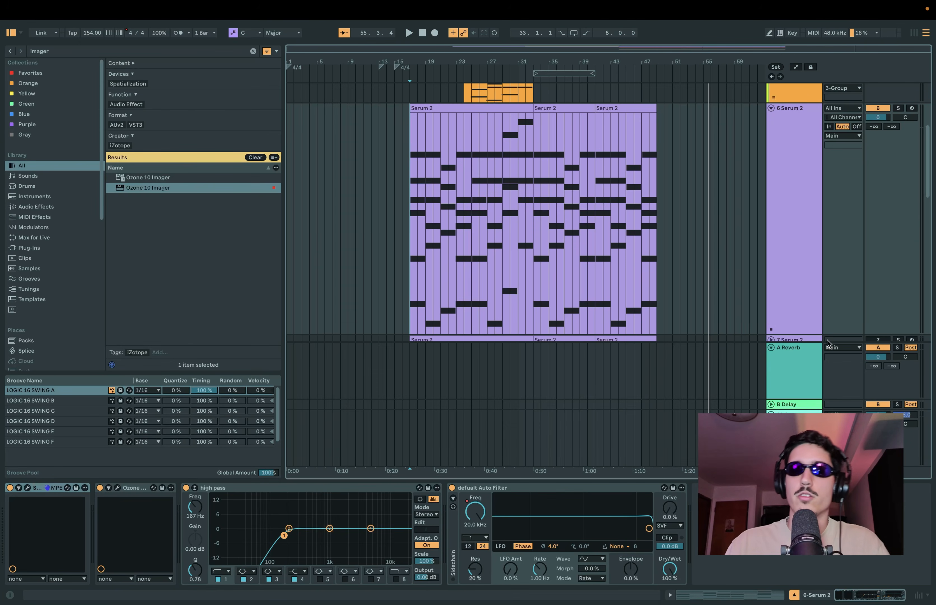
left_click_drag(831, 336, 814, 141)
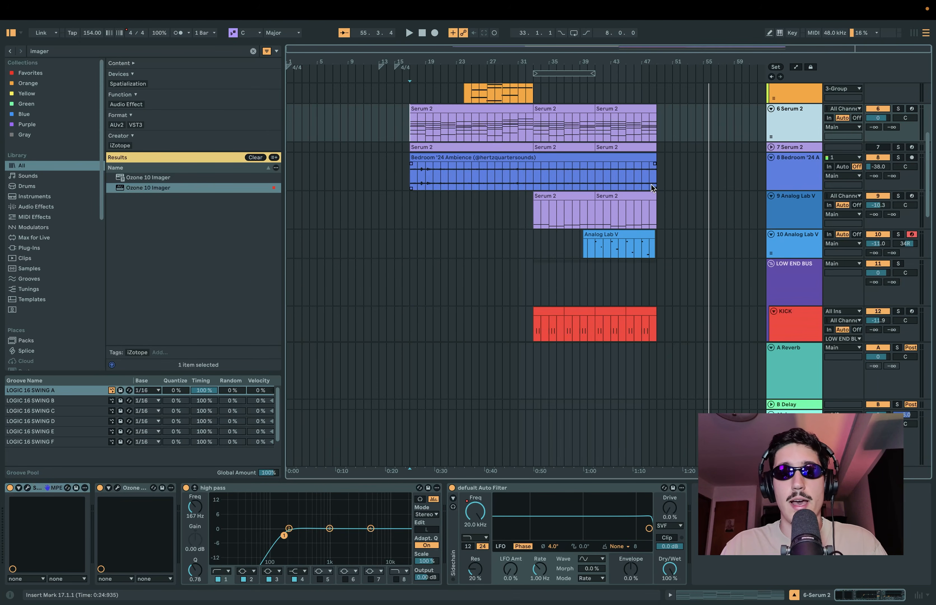
scroll(651, 185, "up", 5)
scroll(651, 185, "down", 3)
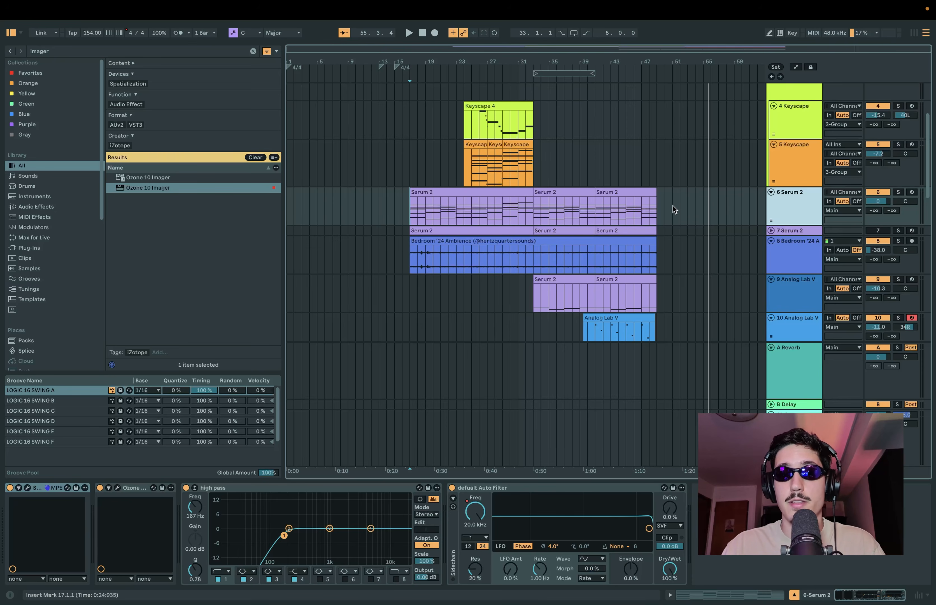